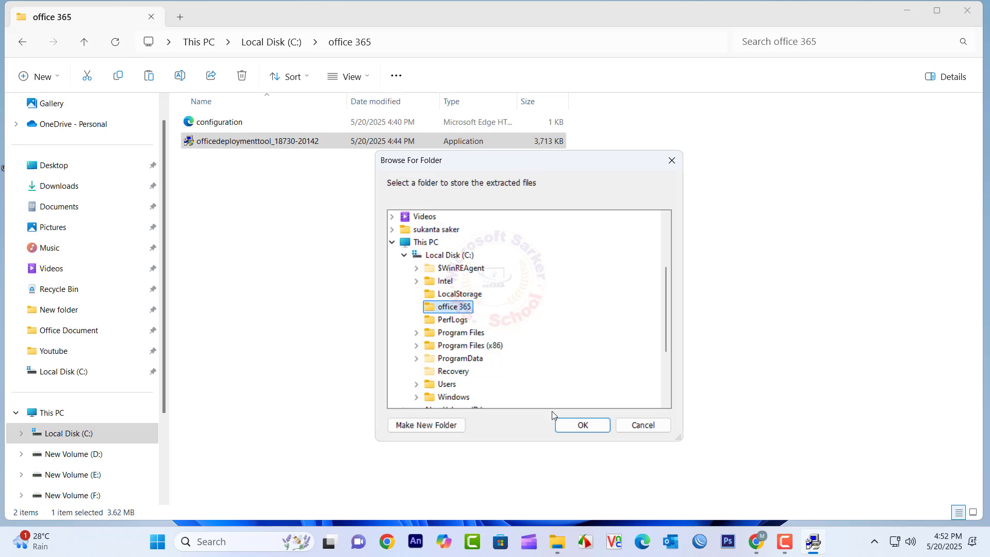
- Extract the Office Deployment Tool into C:\office 365, then delete configuration-Office365-x64 and officedeploymenttool
{"action": "left_click", "coordinate": [576, 310]}
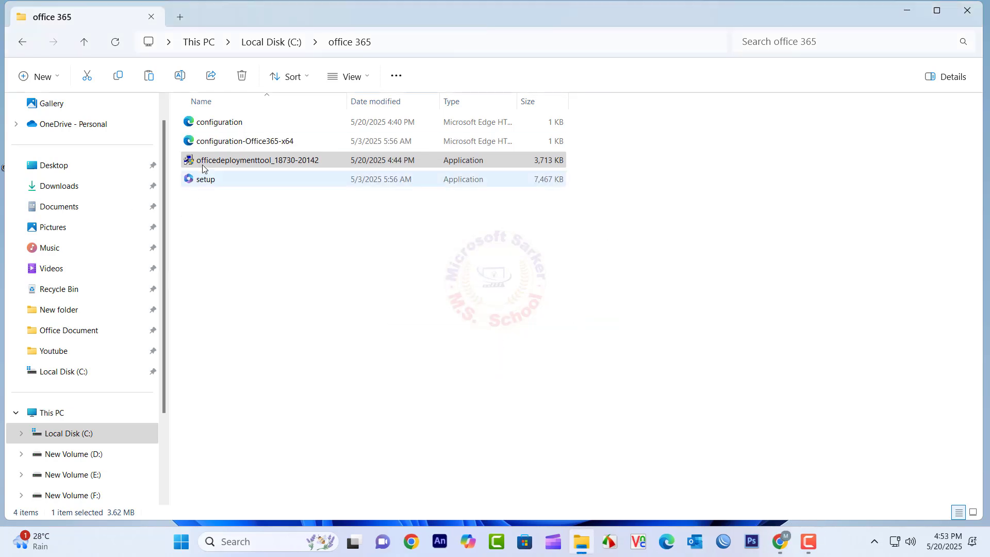
{"action": "key", "text": "Up"}
{"action": "key", "text": "Delete"}
{"action": "key", "text": "Delete"}
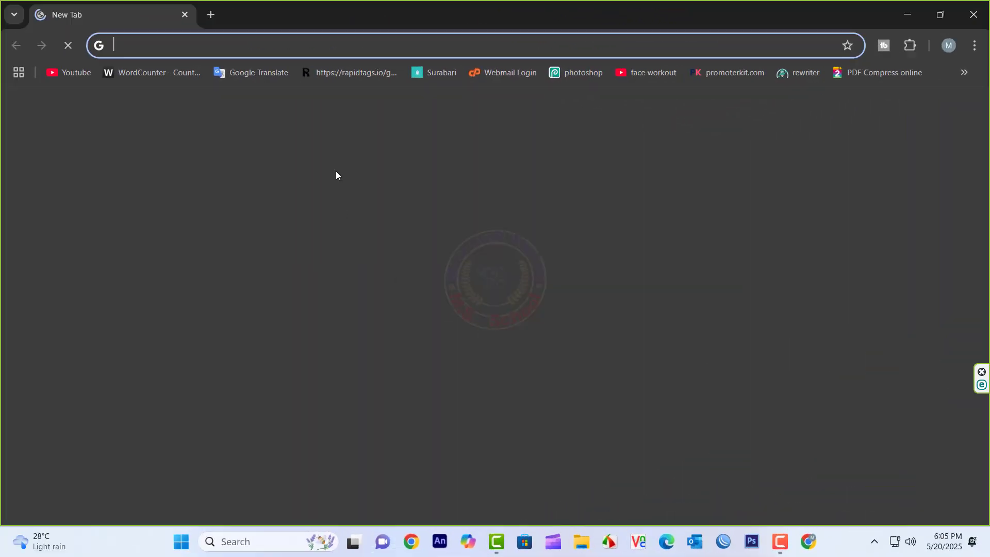
- Search Google for 'revo uninstaller download' and open the revouninstaller.com free download page
{"action": "left_click", "coordinate": [333, 289]}
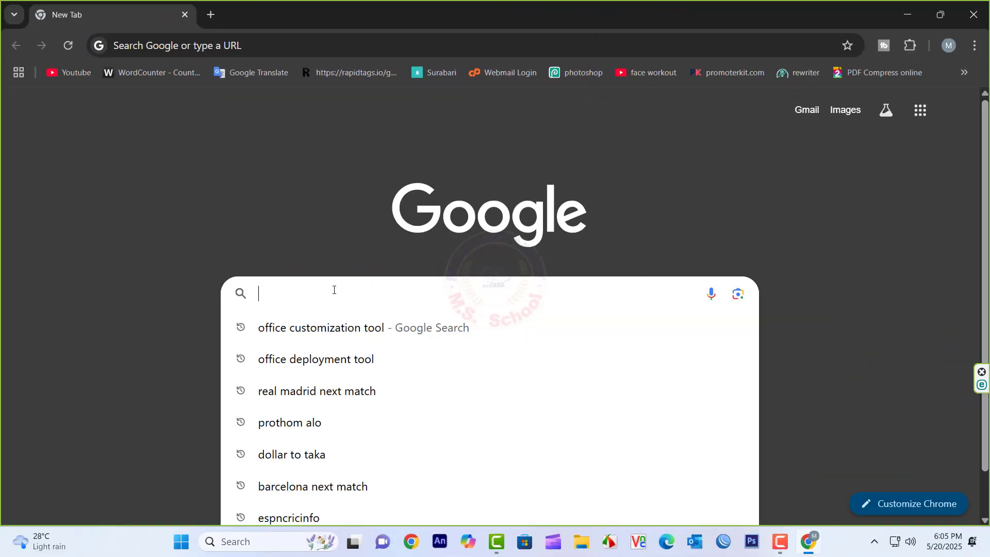
{"action": "type", "text": "r"}
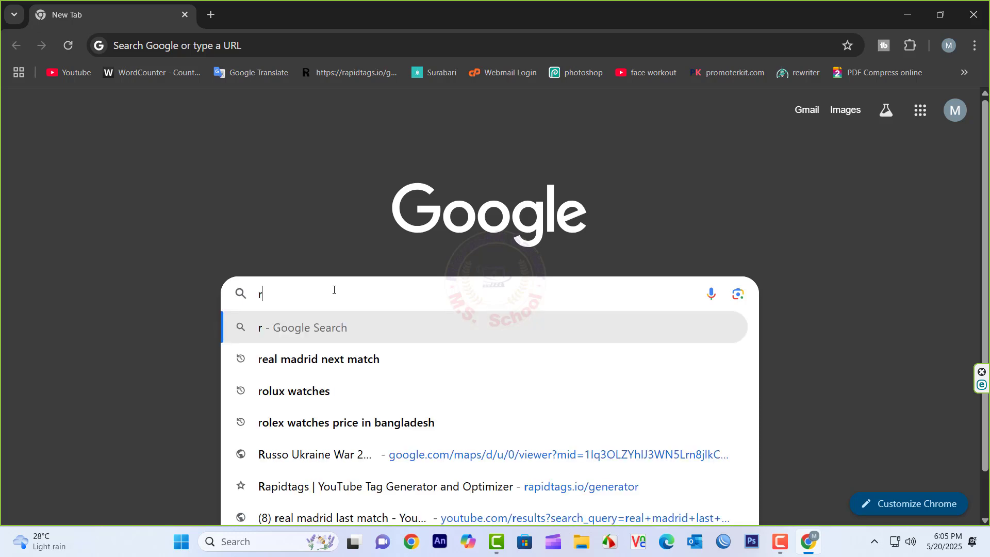
{"action": "type", "text": "evo"}
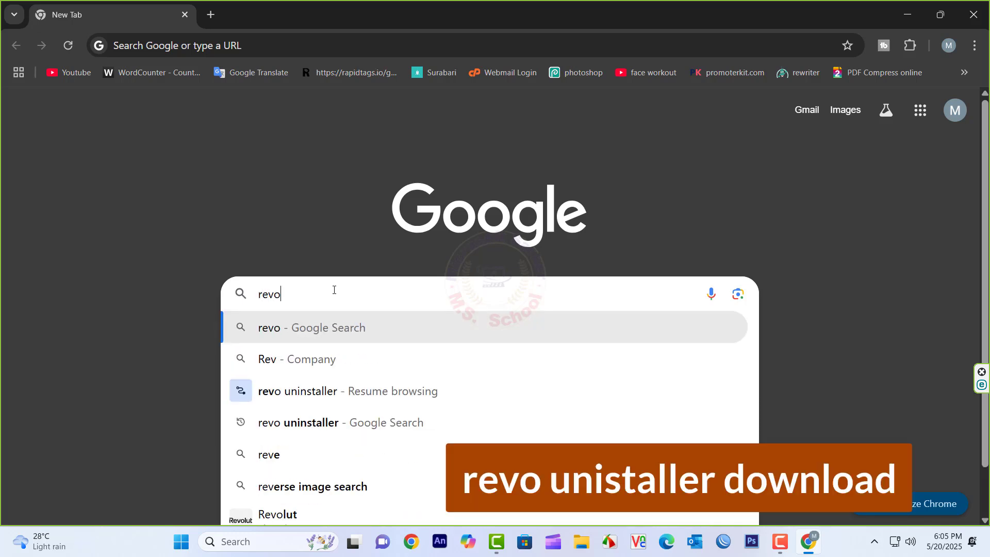
{"action": "type", "text": " uninstaller"}
{"action": "left_click", "coordinate": [301, 412]}
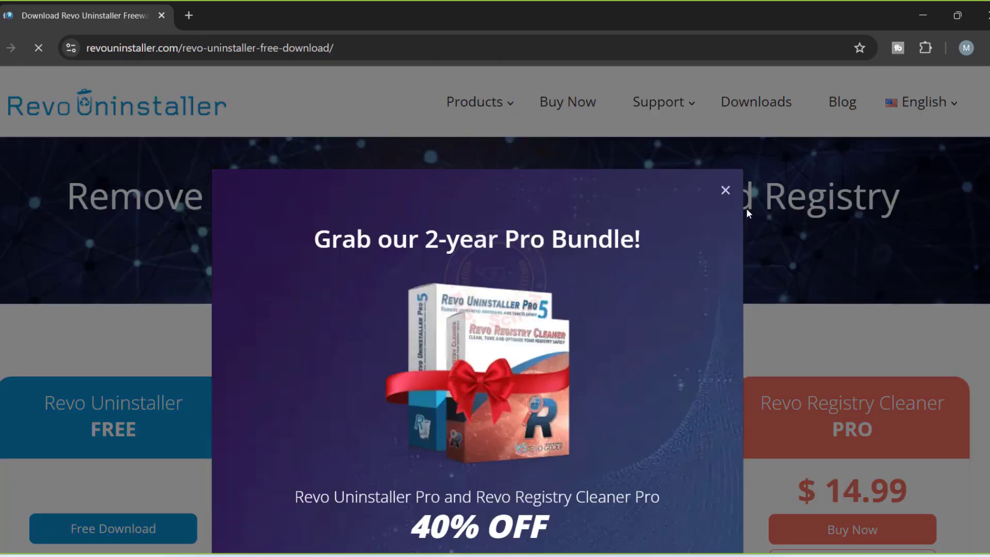
- Dismiss the Pro Bundle promo and download revosetup.exe from the Revo Uninstaller FREE section
{"action": "left_click", "coordinate": [724, 191]}
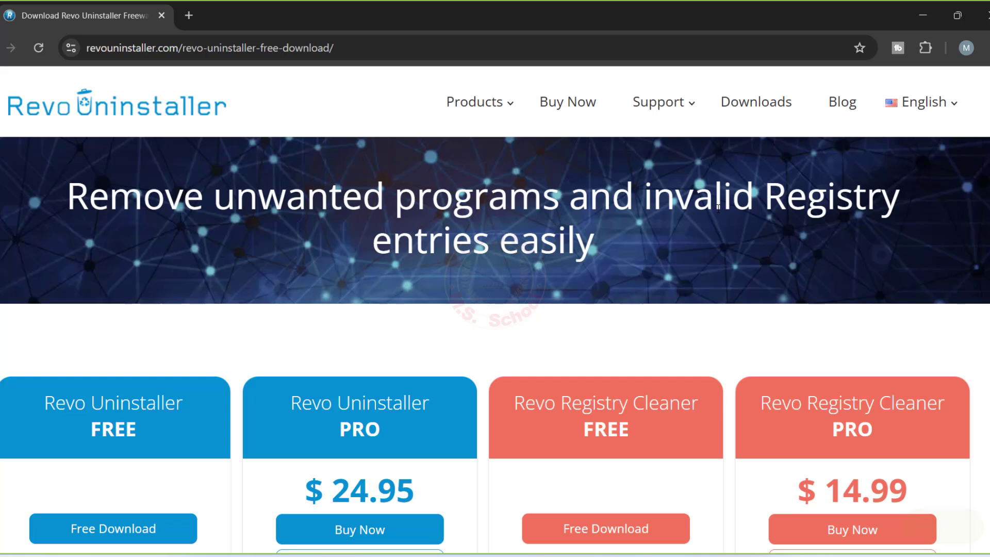
{"action": "left_click_drag", "start_coordinate": [710, 84], "coordinate": [806, 120]}
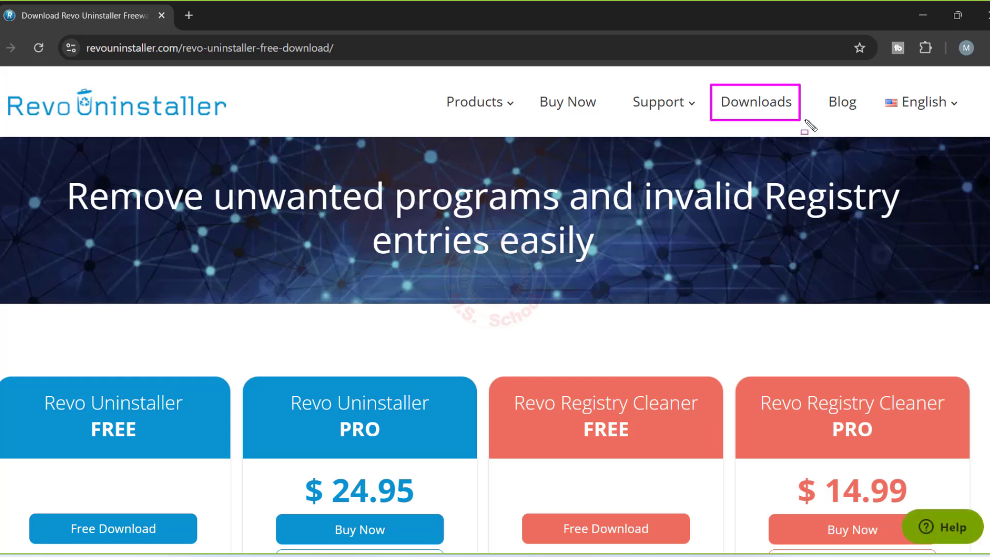
{"action": "left_click", "coordinate": [760, 111]}
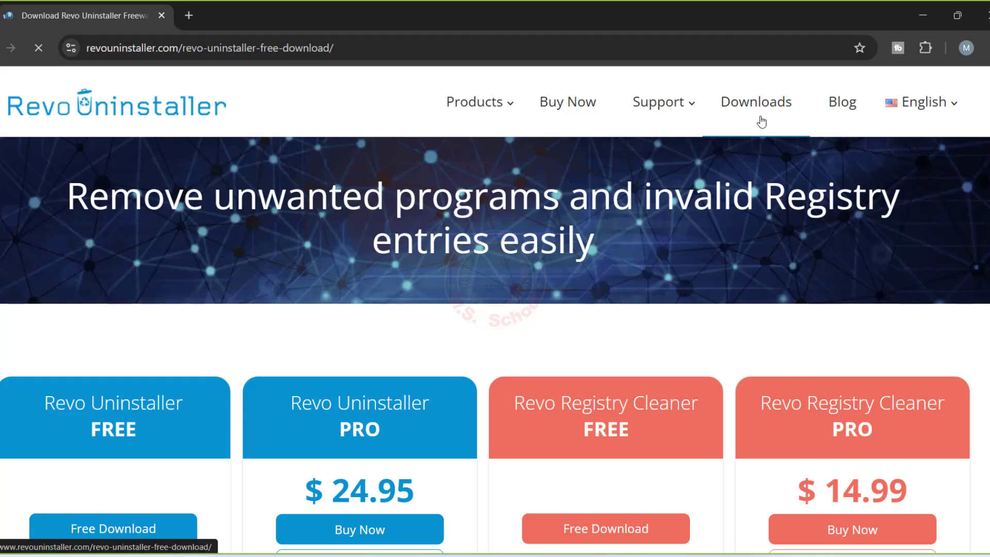
{"action": "scroll", "coordinate": [571, 209], "scroll_direction": "down", "scroll_amount": 3}
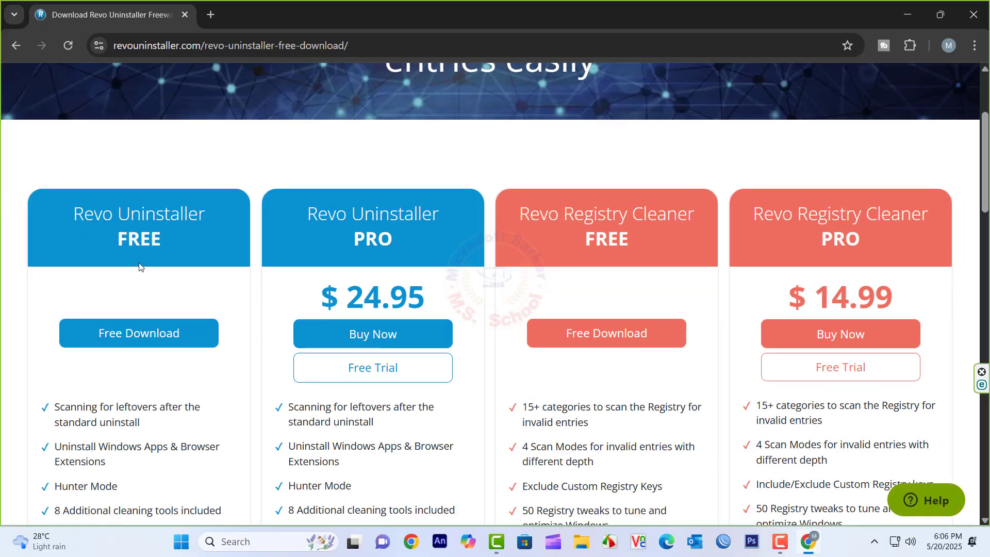
{"action": "left_click", "coordinate": [93, 358]}
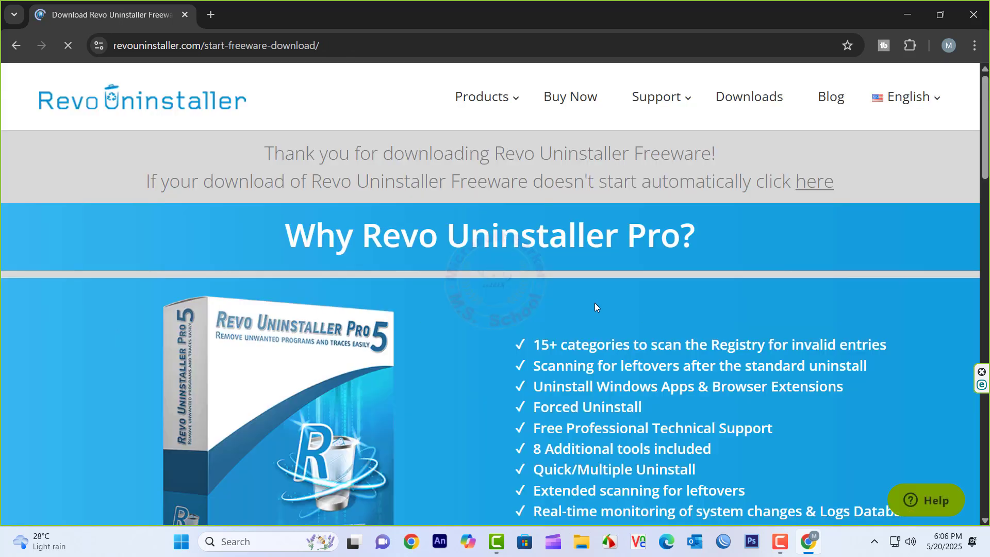
{"action": "scroll", "coordinate": [595, 303], "scroll_direction": "down", "scroll_amount": 5}
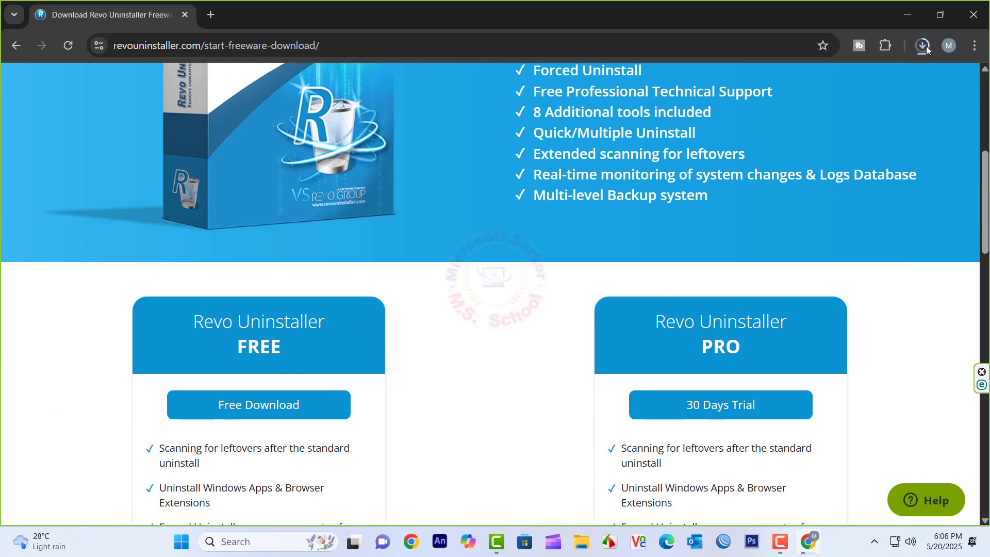
{"action": "left_click", "coordinate": [923, 45]}
- Go to This PC > Downloads in File Explorer and run revosetup
{"action": "left_click", "coordinate": [909, 15]}
{"action": "left_click", "coordinate": [907, 15]}
{"action": "double_click", "coordinate": [24, 10]}
{"action": "left_click", "coordinate": [62, 102]}
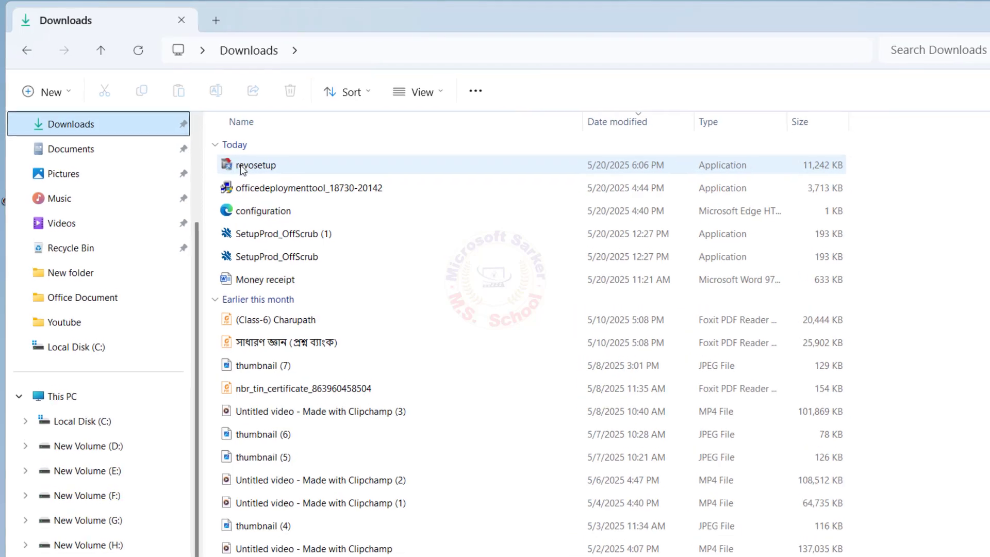
{"action": "double_click", "coordinate": [259, 170]}
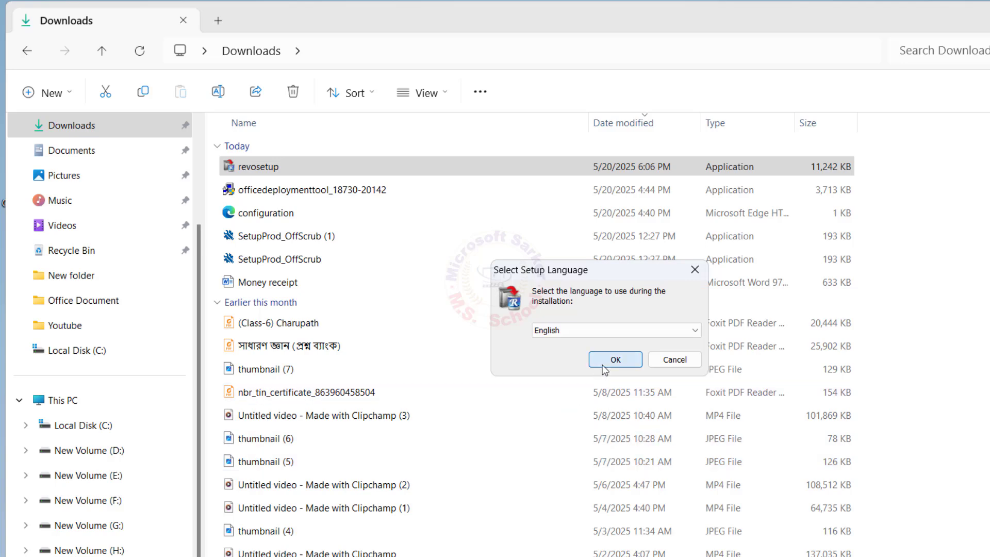
- Install Revo Uninstaller 2.5.8 in English, accepting the license and keeping the desktop shortcut
{"action": "left_click", "coordinate": [602, 364]}
{"action": "left_click", "coordinate": [500, 404]}
{"action": "left_click", "coordinate": [679, 451]}
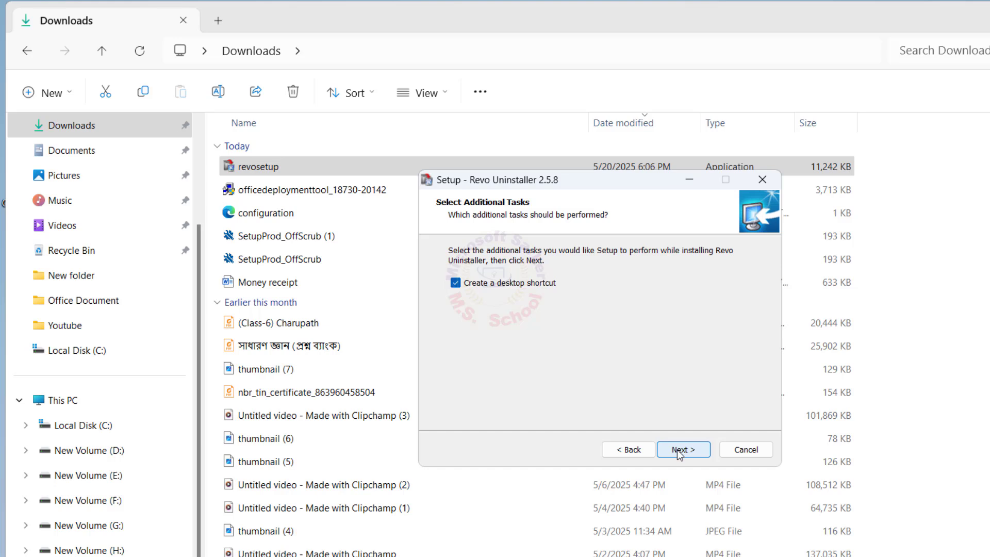
{"action": "left_click", "coordinate": [677, 450]}
{"action": "left_click", "coordinate": [679, 450]}
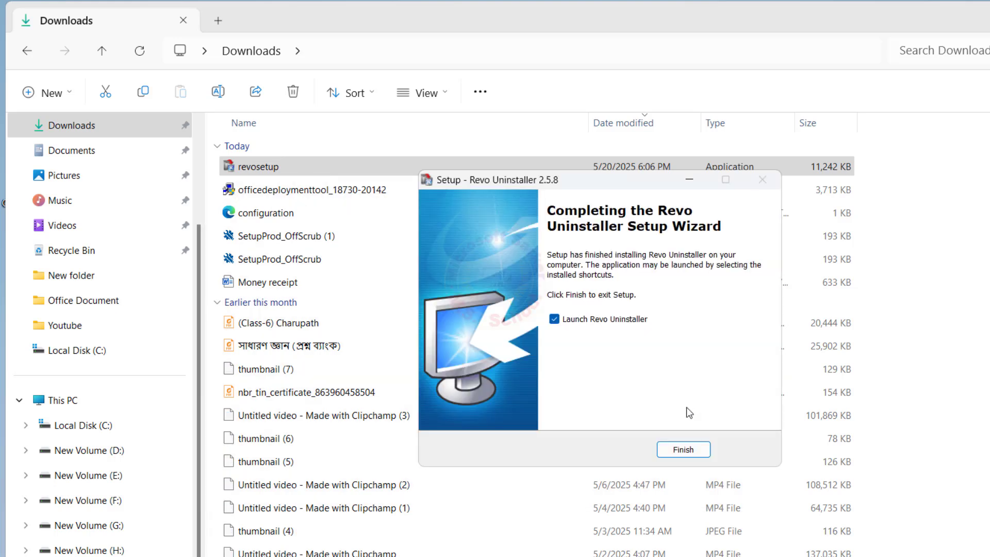
- Launch Revo Uninstaller and start uninstalling Microsoft Office LTSC Professional Plus 2021 - en-us
{"action": "left_click", "coordinate": [681, 452]}
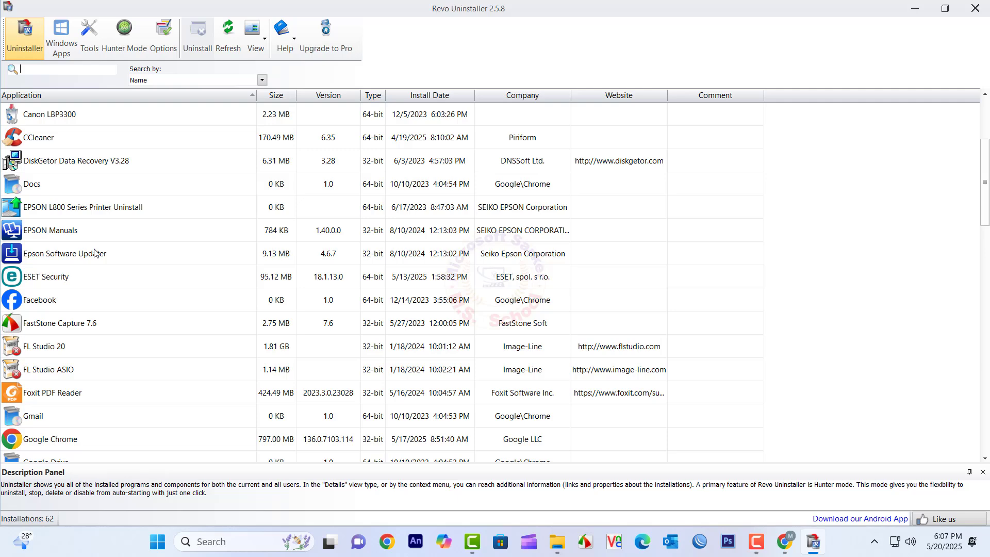
{"action": "scroll", "coordinate": [95, 253], "scroll_direction": "down", "scroll_amount": 2}
{"action": "scroll", "coordinate": [94, 253], "scroll_direction": "down", "scroll_amount": 2}
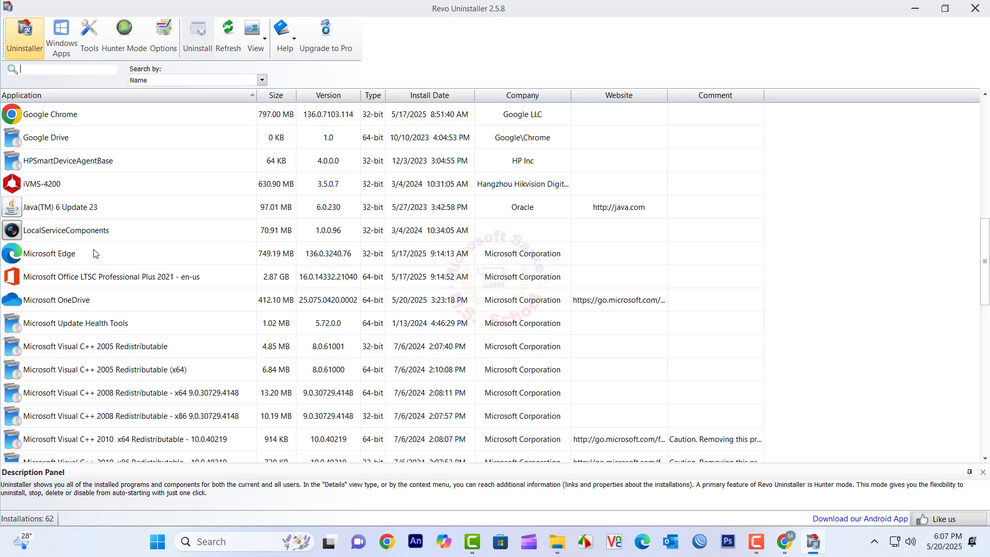
{"action": "left_click", "coordinate": [93, 282]}
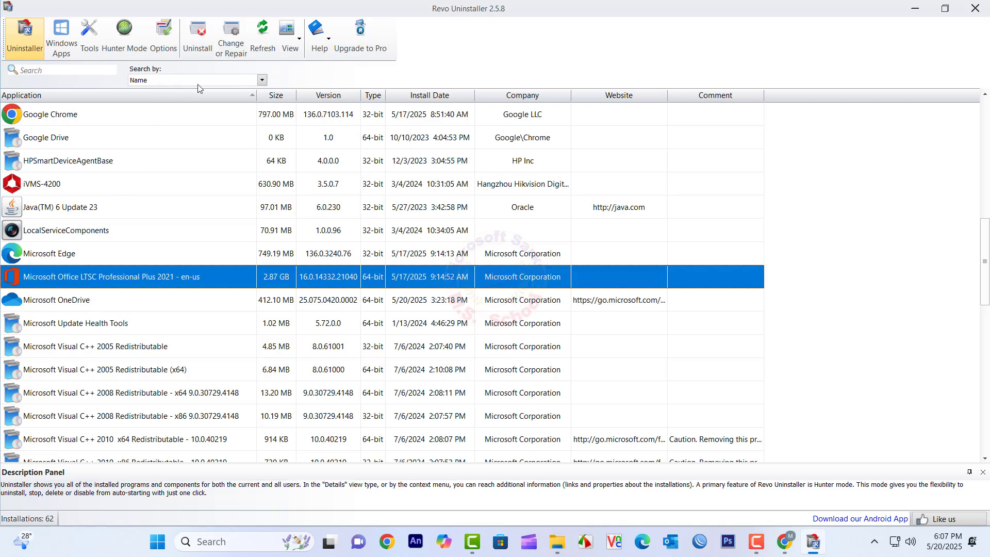
{"action": "left_click", "coordinate": [198, 36]}
{"action": "left_click", "coordinate": [606, 382]}
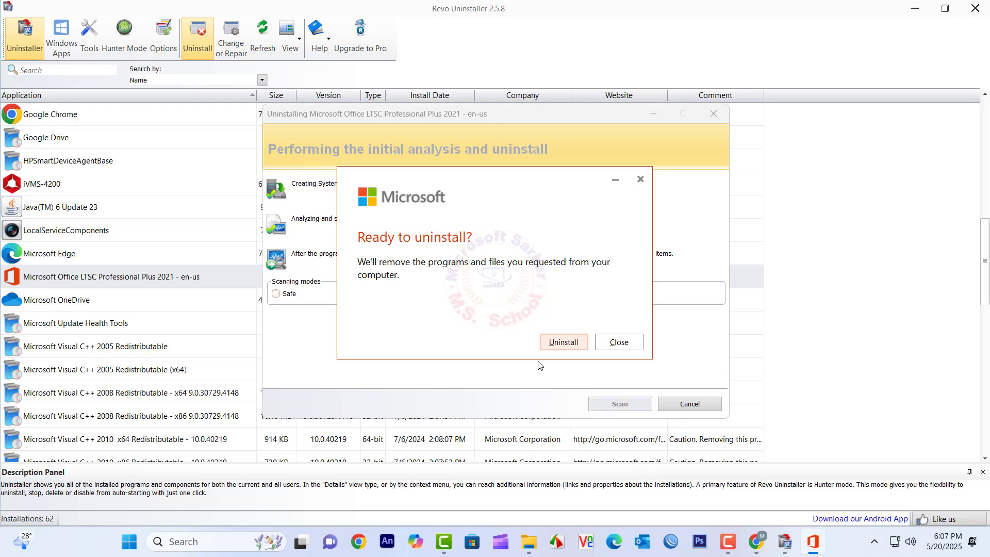
- Confirm Microsoft's Office uninstall, then delete all leftover registry items Revo finds
{"action": "left_click", "coordinate": [564, 343]}
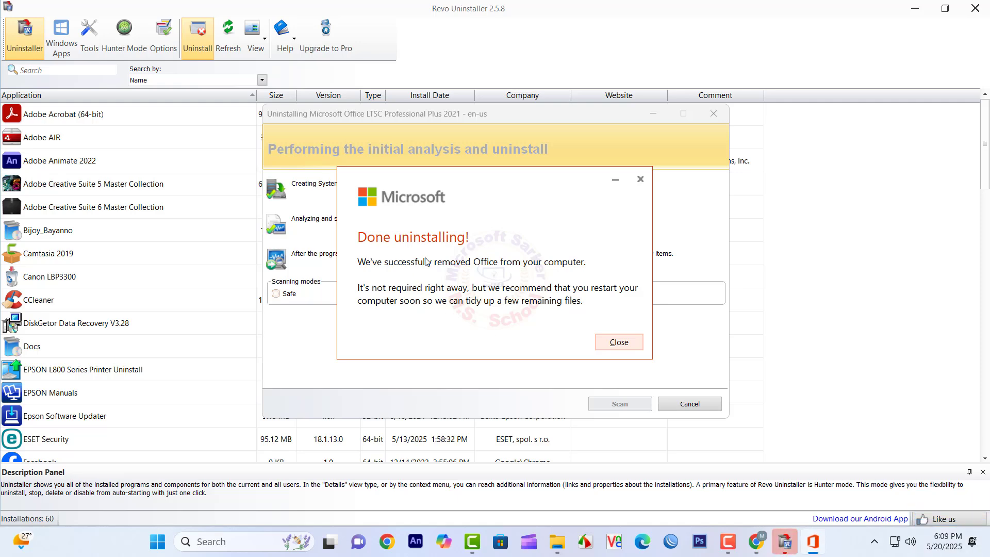
{"action": "left_click", "coordinate": [618, 342]}
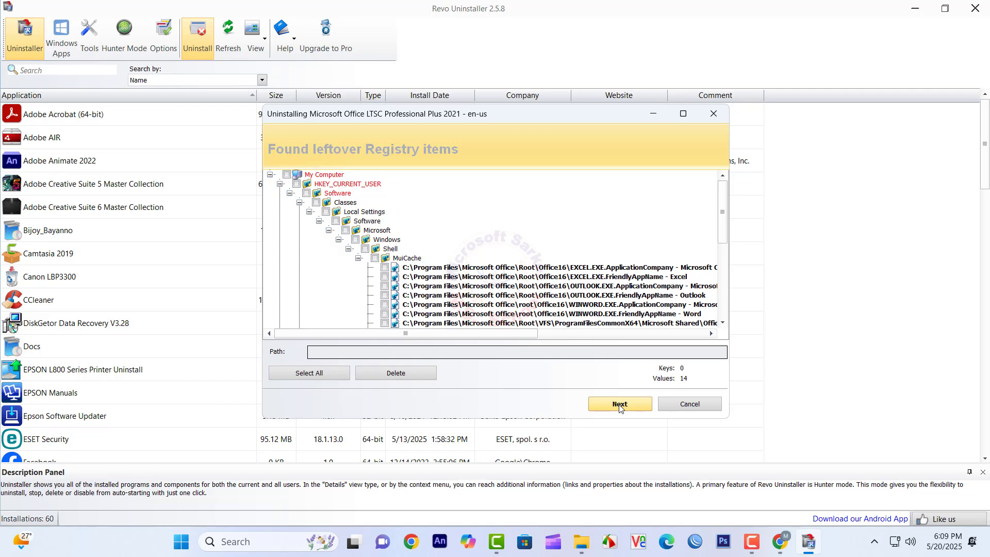
{"action": "left_click", "coordinate": [312, 375]}
{"action": "left_click", "coordinate": [395, 373]}
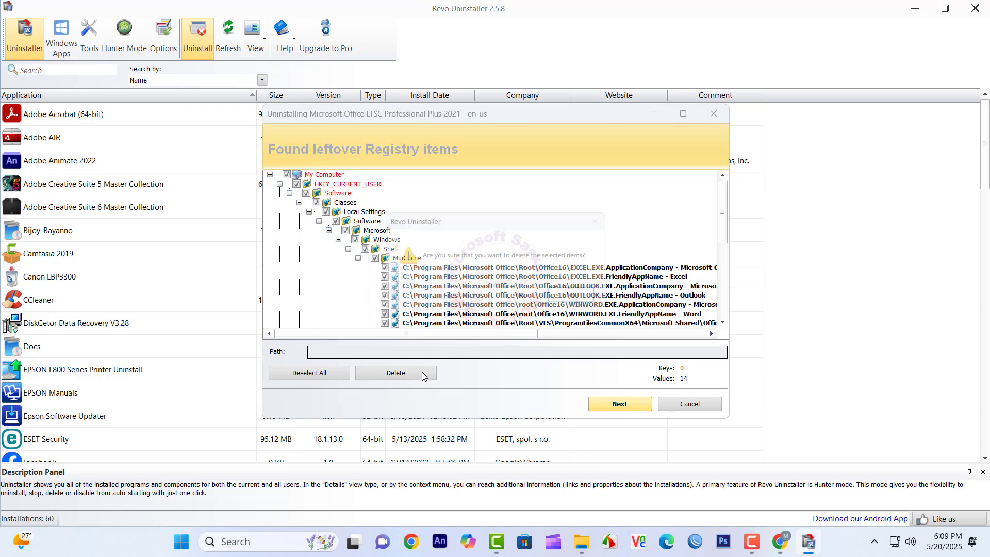
{"action": "left_click", "coordinate": [521, 299]}
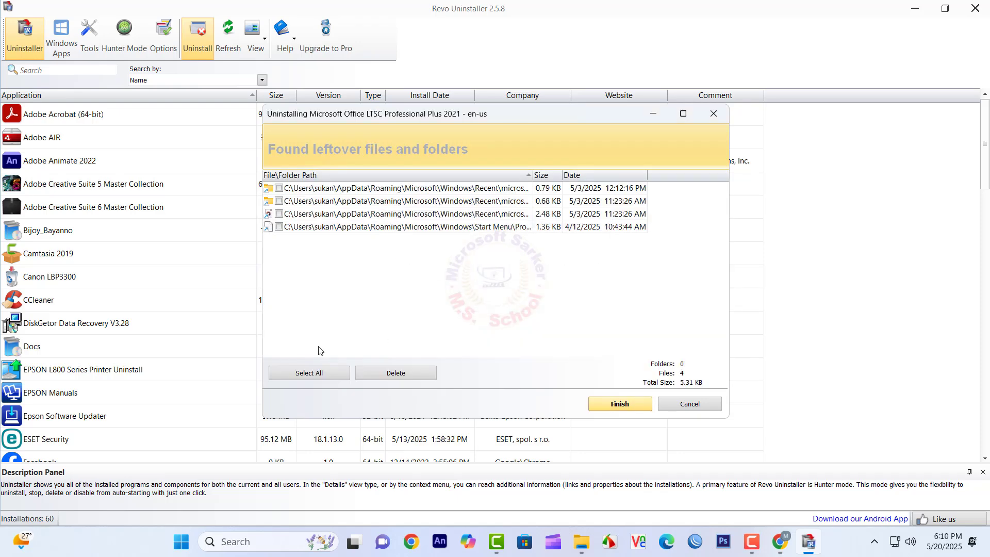
- Delete all 4 leftover Office files (5.31 KB)
{"action": "left_click", "coordinate": [310, 372]}
{"action": "left_click", "coordinate": [396, 373]}
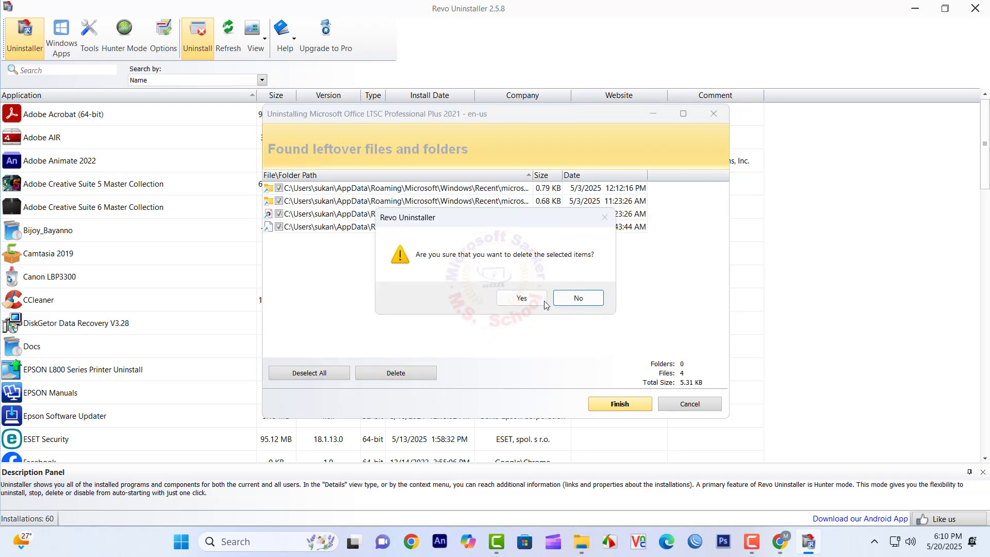
{"action": "left_click", "coordinate": [544, 303]}
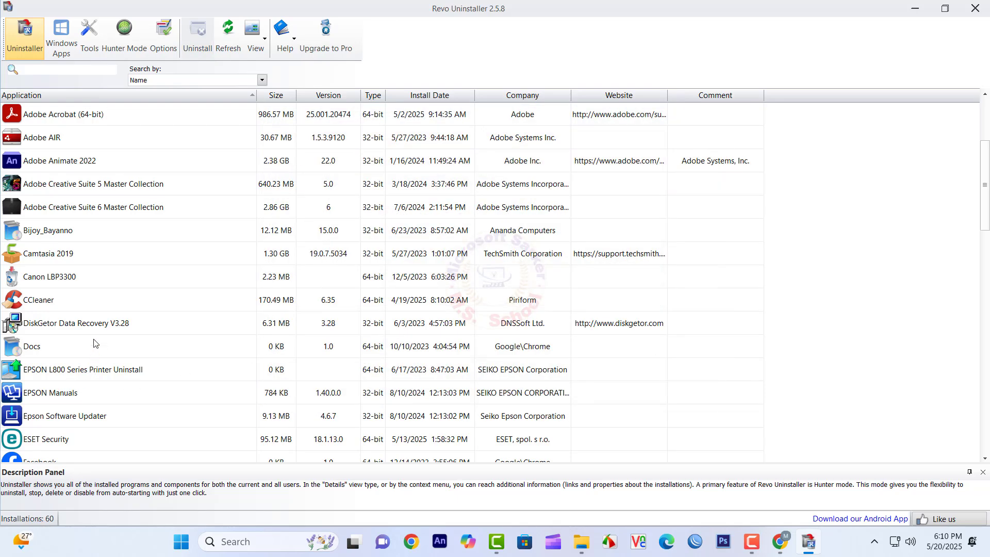
- Select Microsoft OneDrive in Revo Uninstaller and confirm its uninstall
{"action": "scroll", "coordinate": [94, 343], "scroll_direction": "down", "scroll_amount": 3}
{"action": "scroll", "coordinate": [95, 342], "scroll_direction": "down", "scroll_amount": 3}
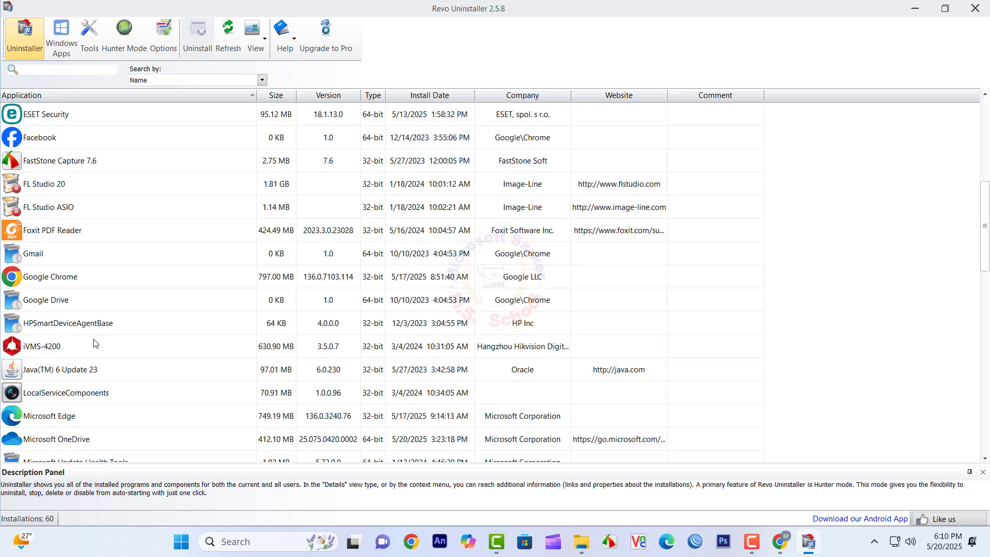
{"action": "left_click", "coordinate": [66, 442]}
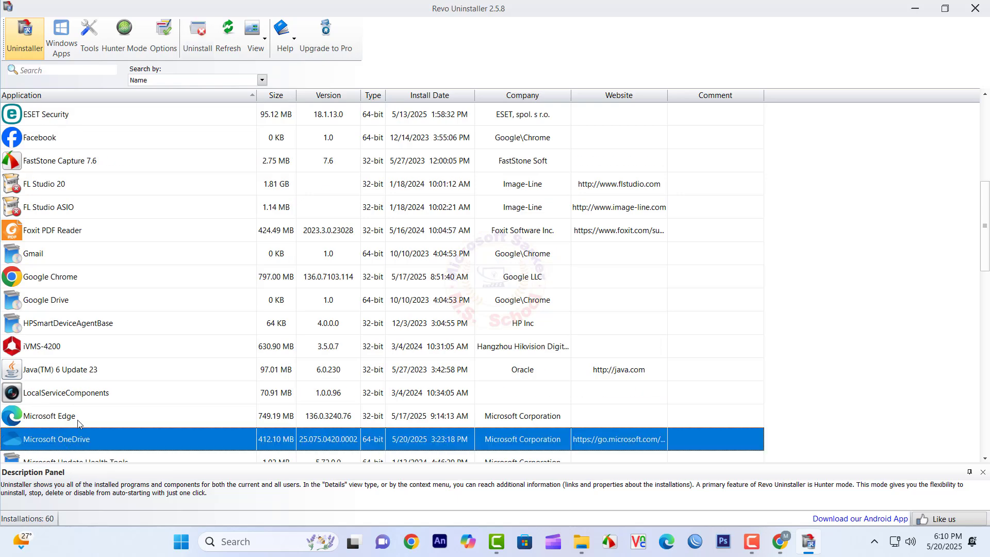
{"action": "left_click", "coordinate": [197, 39]}
{"action": "left_click", "coordinate": [618, 384]}
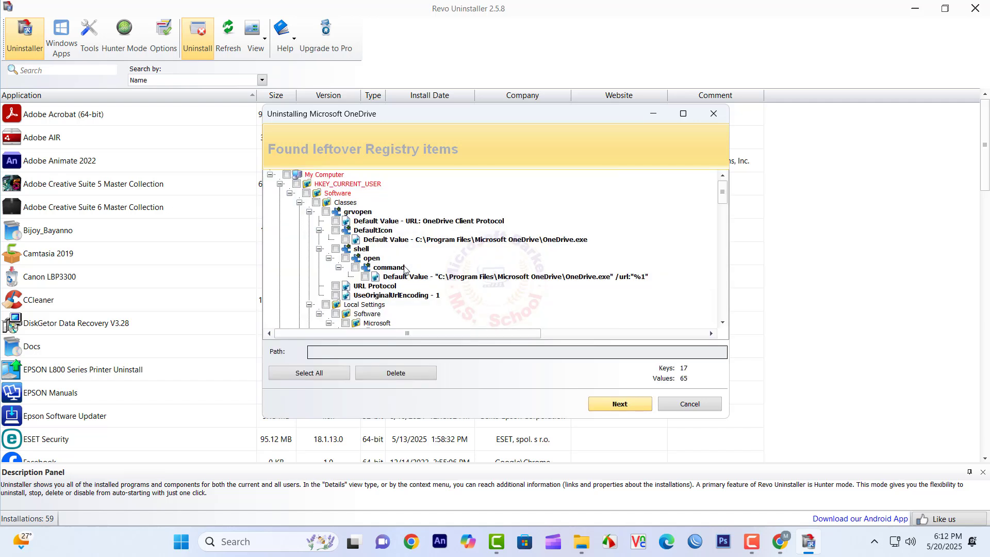
- Delete all of OneDrive's leftover registry items
{"action": "left_click", "coordinate": [291, 380]}
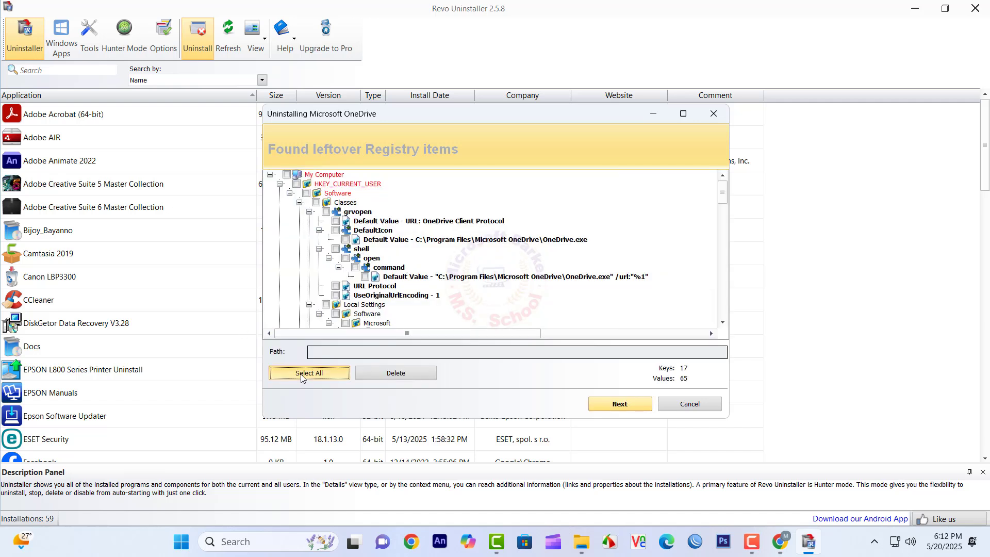
{"action": "left_click", "coordinate": [407, 374]}
{"action": "left_click", "coordinate": [521, 298]}
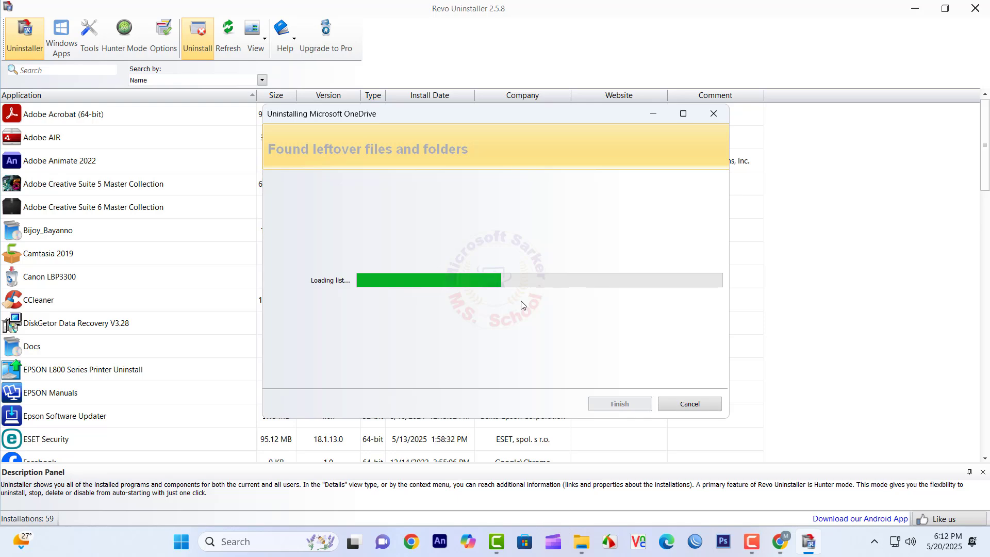
- Delete all leftover OneDrive files and folders, accepting that some go on restart, and finish
{"action": "left_click", "coordinate": [338, 373]}
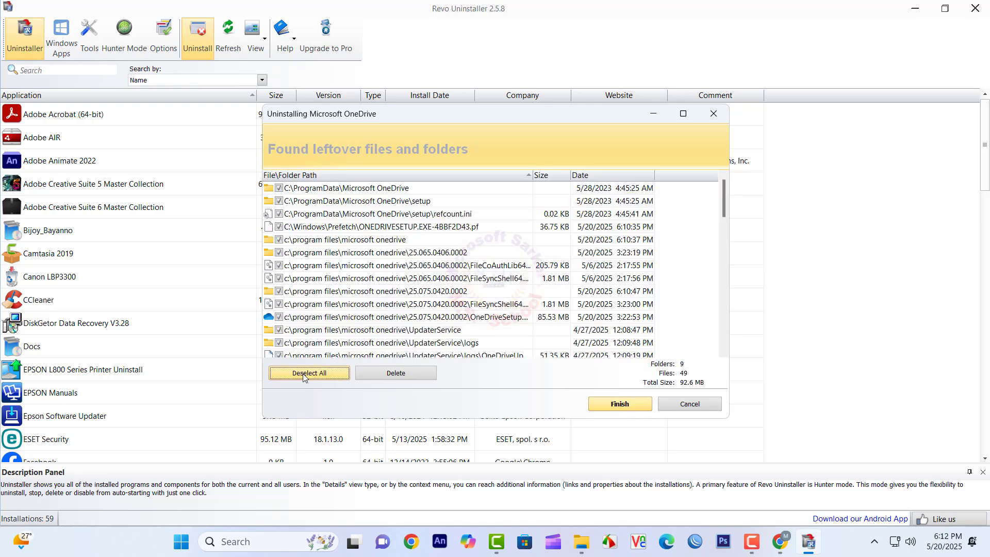
{"action": "left_click", "coordinate": [384, 373]}
{"action": "left_click", "coordinate": [508, 304]}
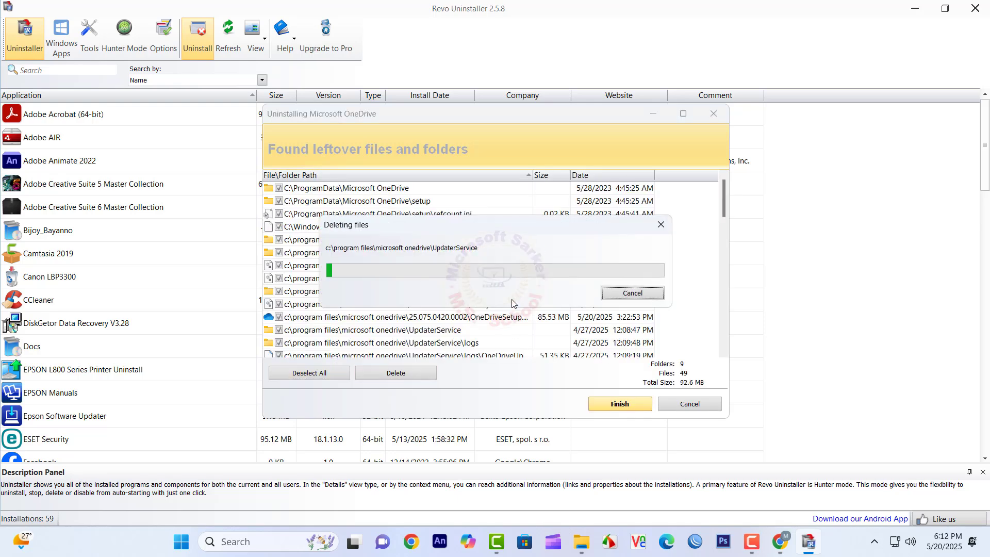
{"action": "left_click", "coordinate": [594, 299]}
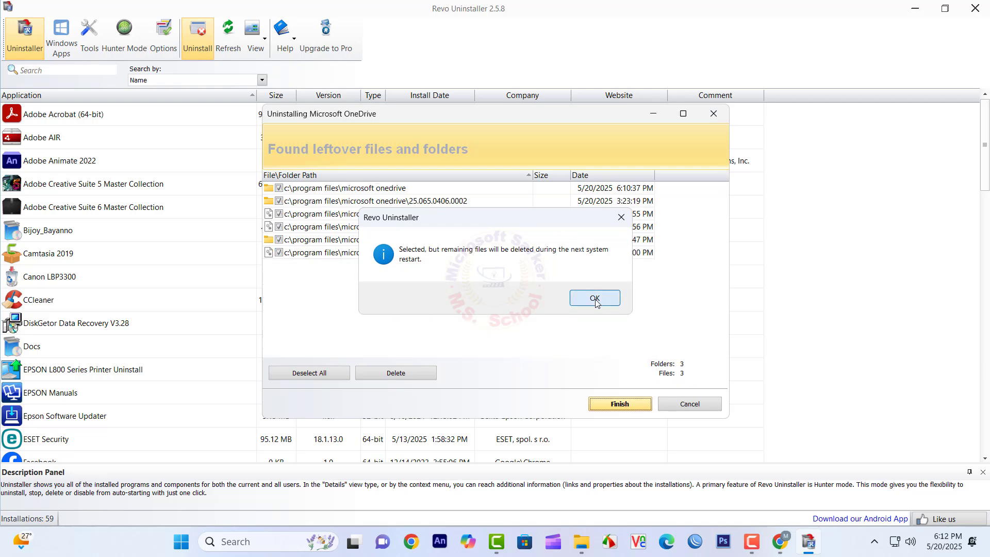
{"action": "left_click", "coordinate": [610, 402]}
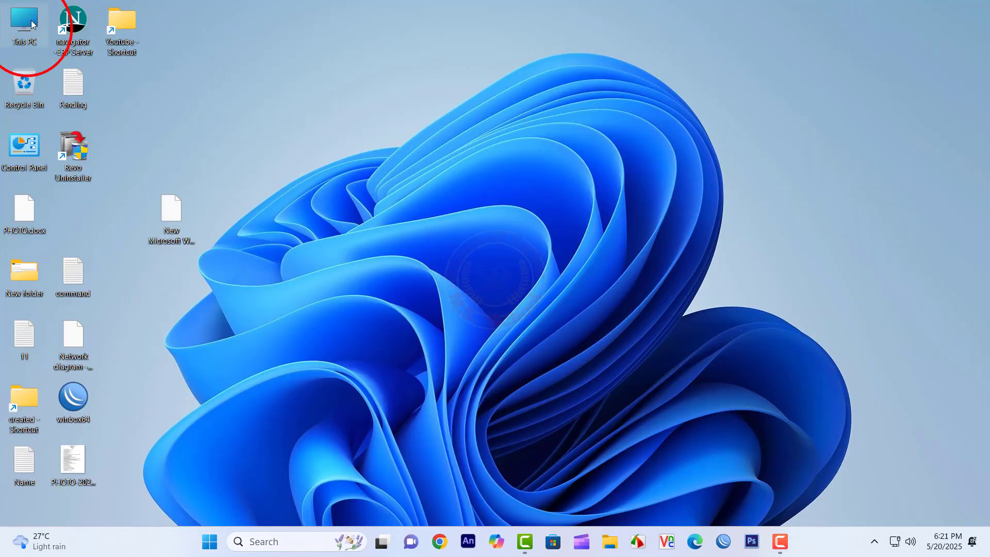
- Navigate to C:\Users\<profile>\AppData\Roaming and select the Microsoft folder
{"action": "double_click", "coordinate": [31, 20]}
{"action": "left_click", "coordinate": [401, 135]}
{"action": "double_click", "coordinate": [401, 135]}
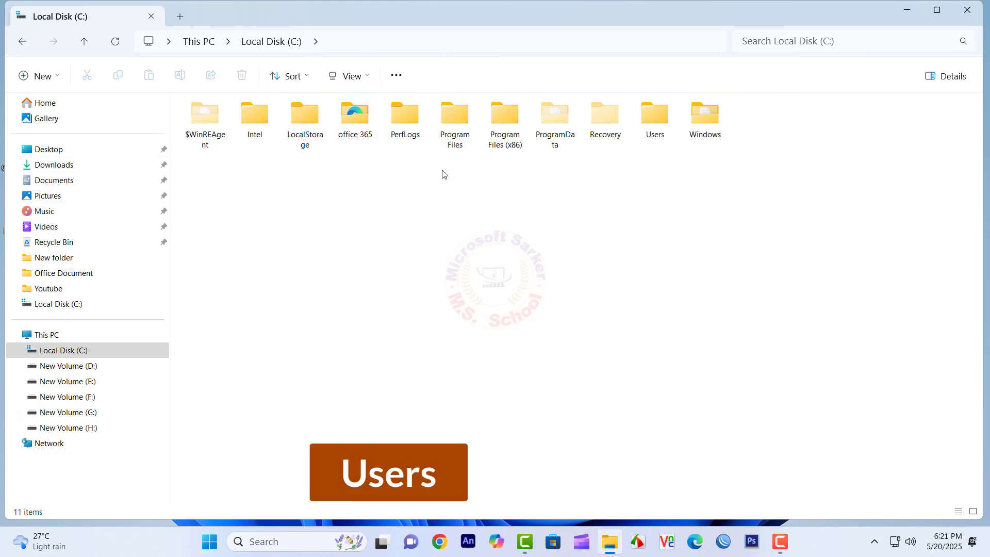
{"action": "double_click", "coordinate": [656, 120]}
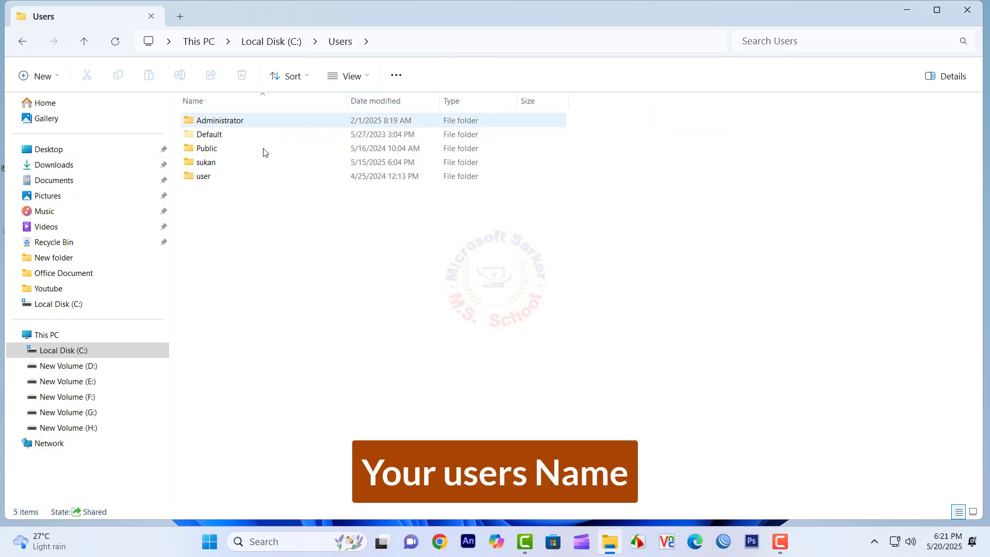
{"action": "double_click", "coordinate": [221, 163]}
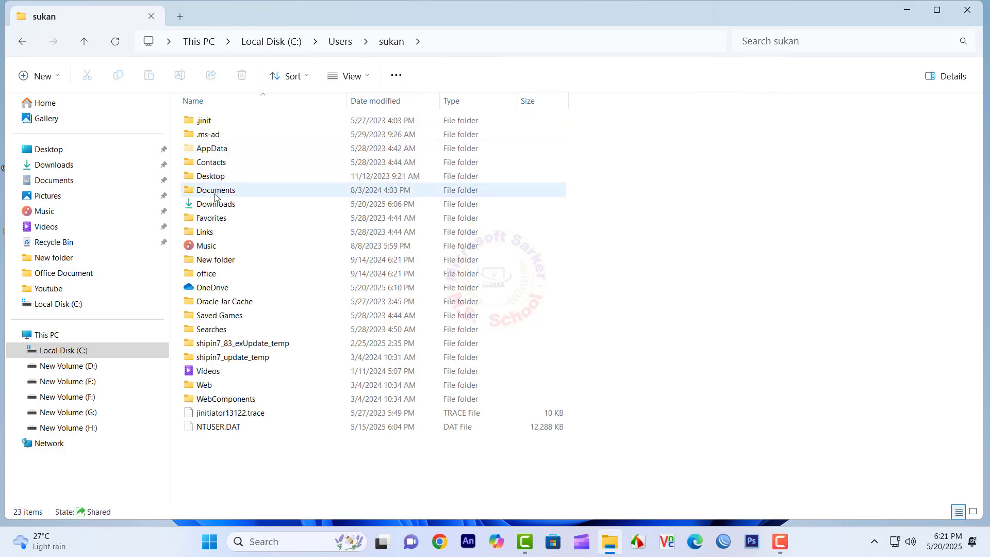
{"action": "double_click", "coordinate": [211, 149]}
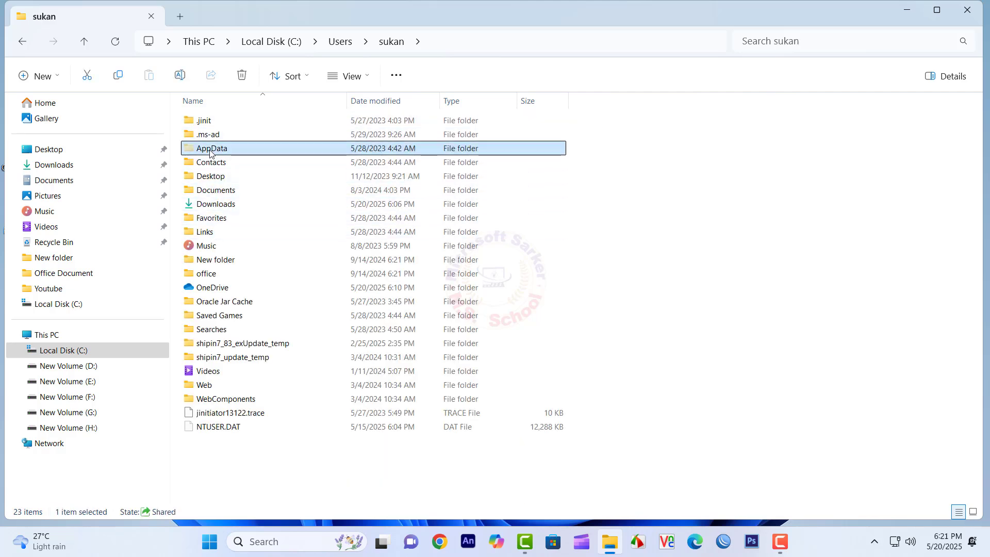
{"action": "double_click", "coordinate": [200, 149]}
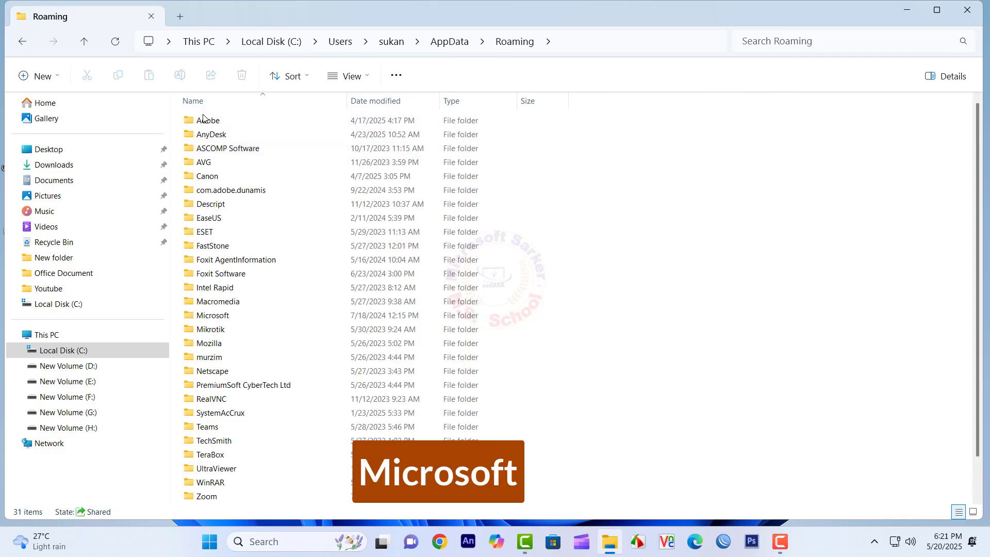
{"action": "left_click", "coordinate": [213, 317]}
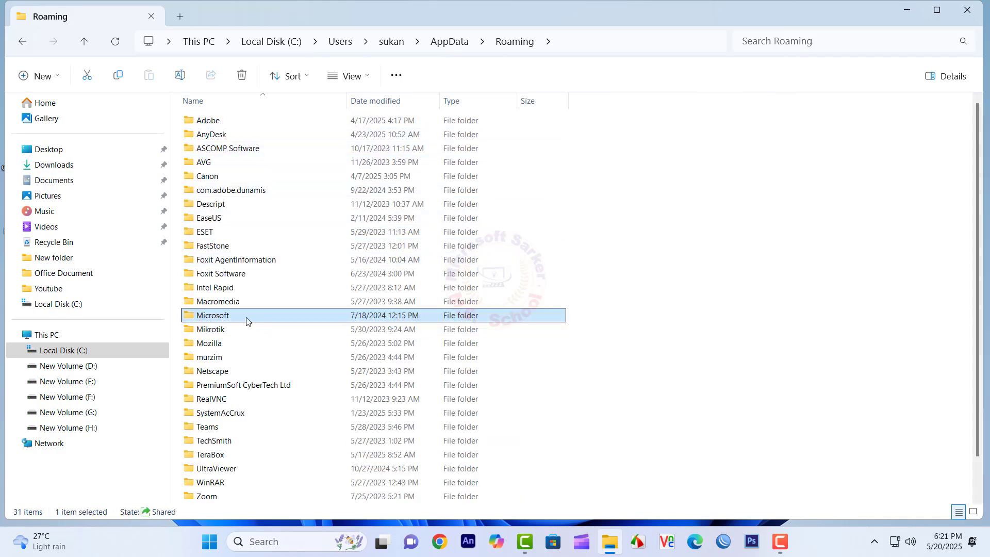
- Delete the Roaming Microsoft folder with admin permission and retries, then close File Explorer
{"action": "right_click", "coordinate": [215, 317]}
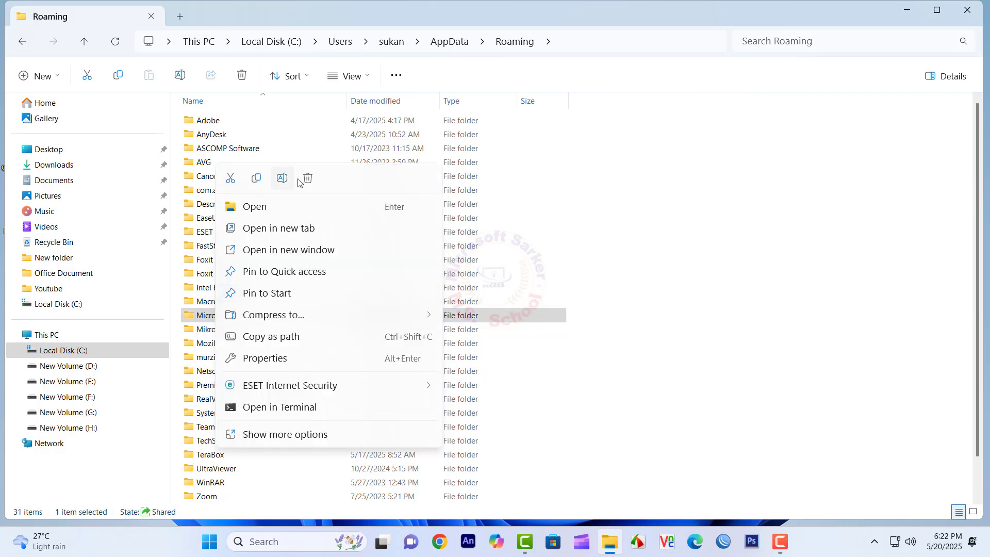
{"action": "left_click", "coordinate": [308, 181]}
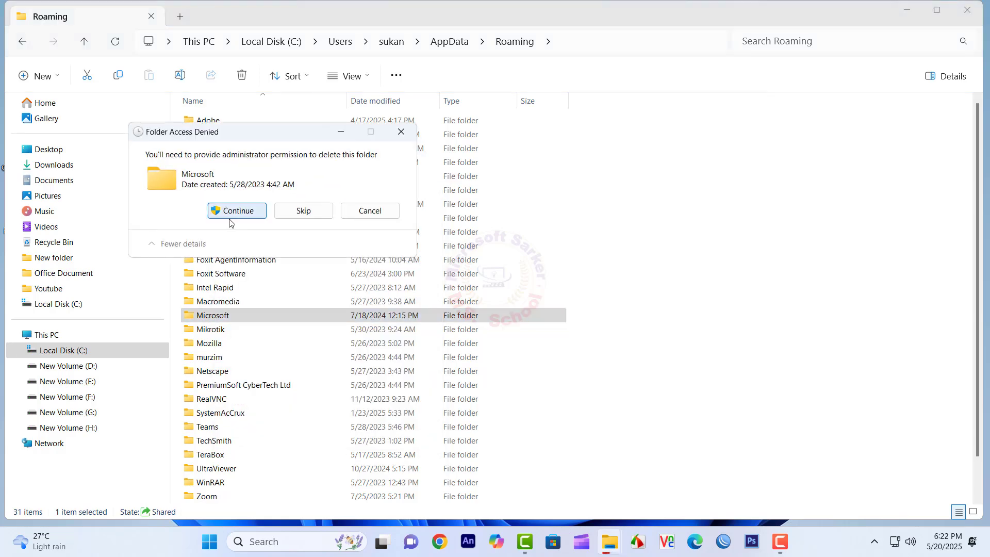
{"action": "left_click", "coordinate": [233, 212]}
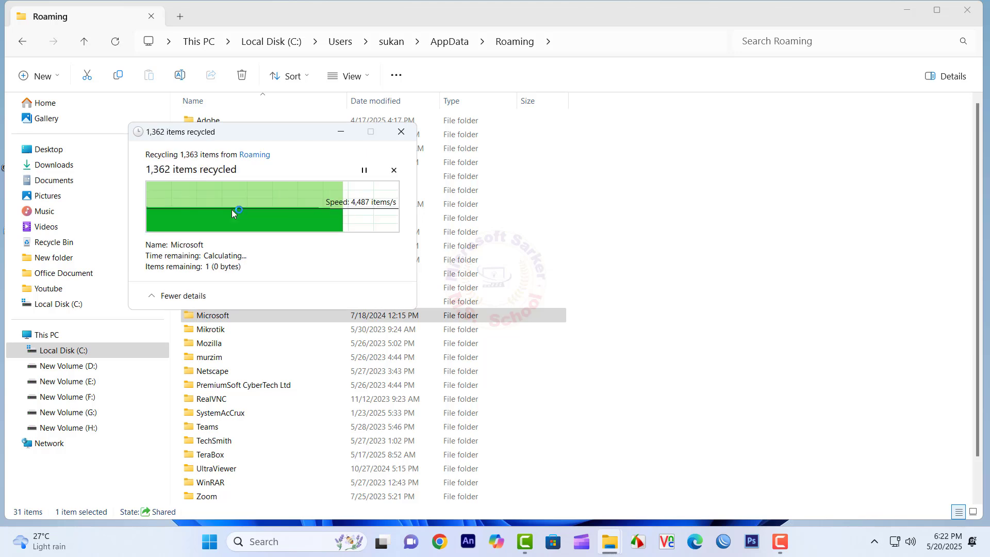
{"action": "left_click", "coordinate": [293, 240]}
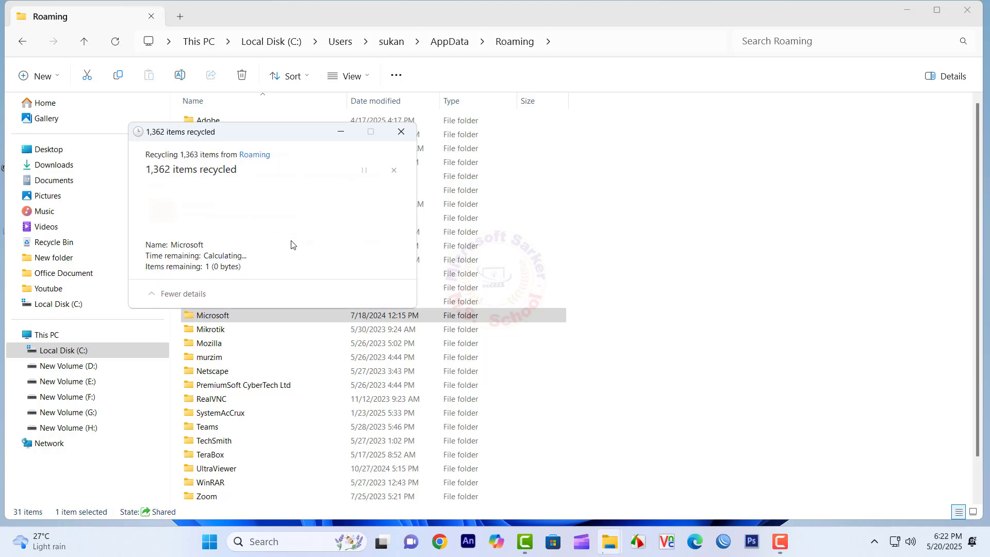
{"action": "left_click", "coordinate": [292, 241]}
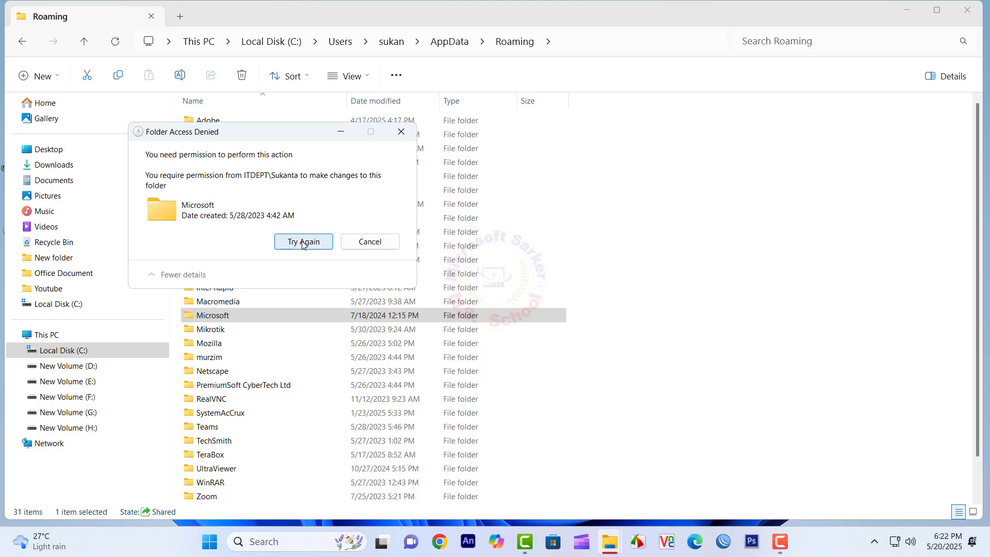
{"action": "left_click", "coordinate": [303, 242]}
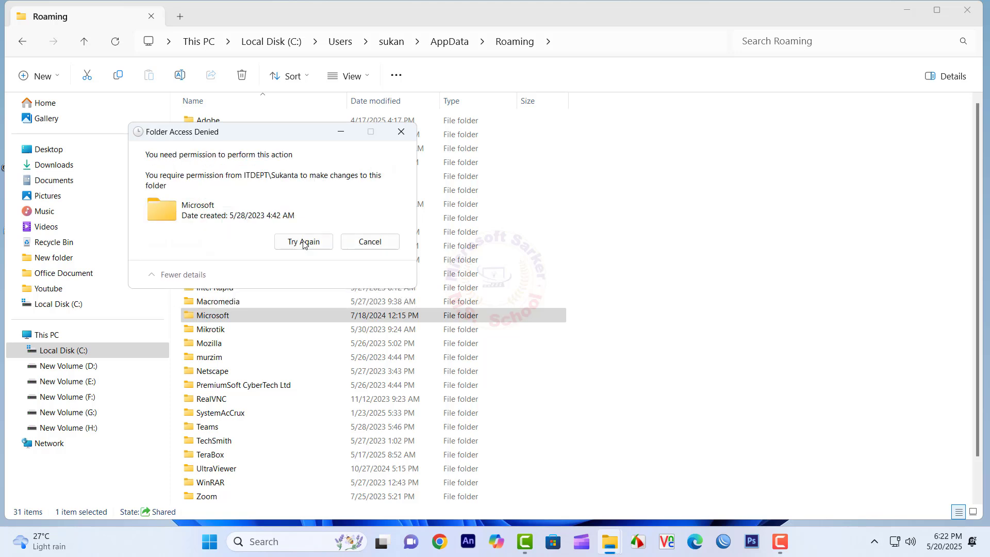
{"action": "left_click", "coordinate": [400, 138]}
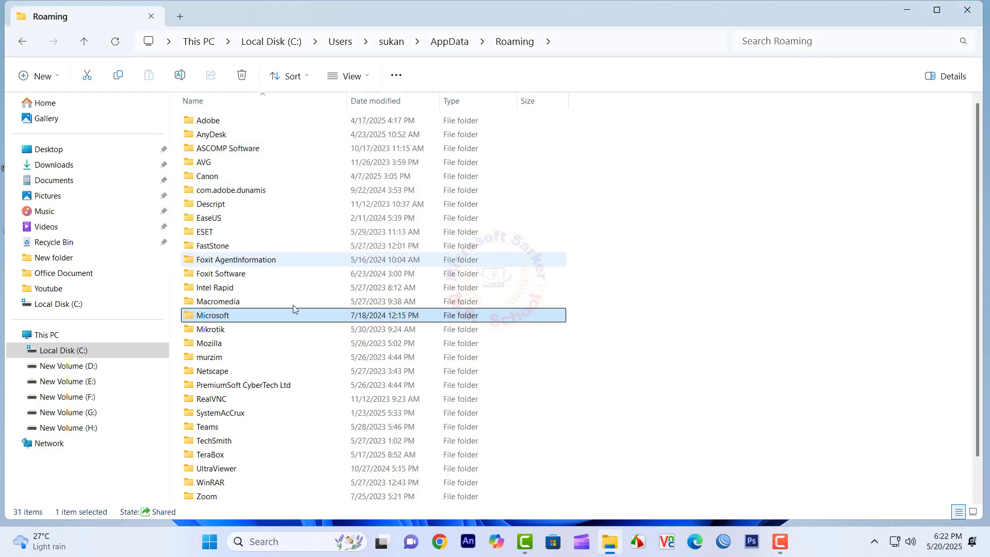
{"action": "left_click", "coordinate": [966, 13]}
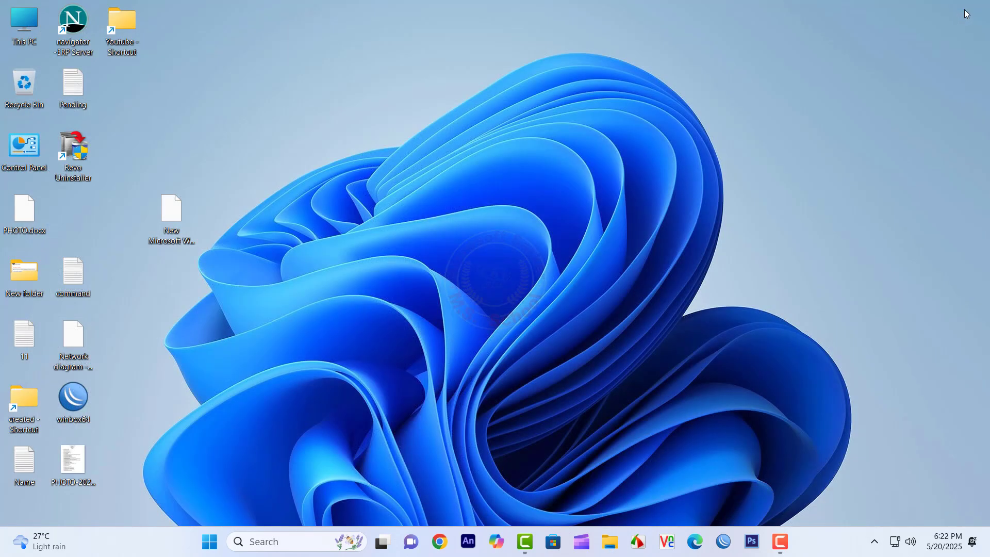
- Turn off automatic proxy detection under Network & internet > Proxy, then close Settings for Windows search
{"action": "left_click", "coordinate": [209, 539]}
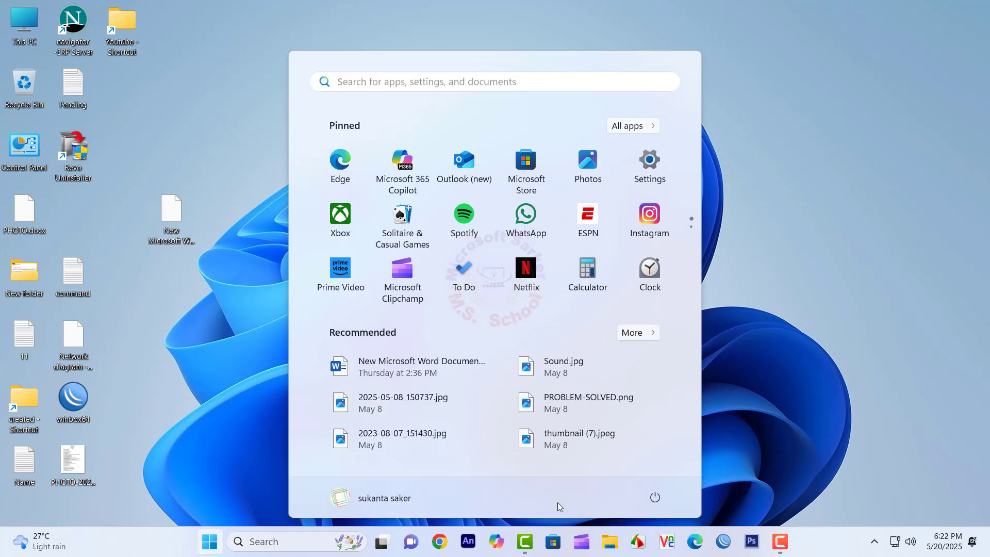
{"action": "left_click", "coordinate": [655, 497]}
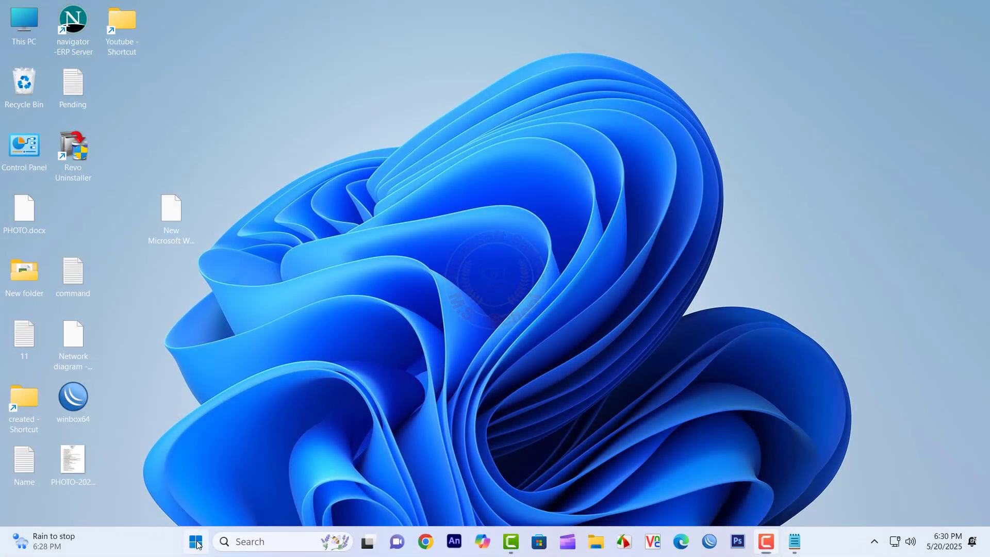
{"action": "left_click", "coordinate": [196, 542]}
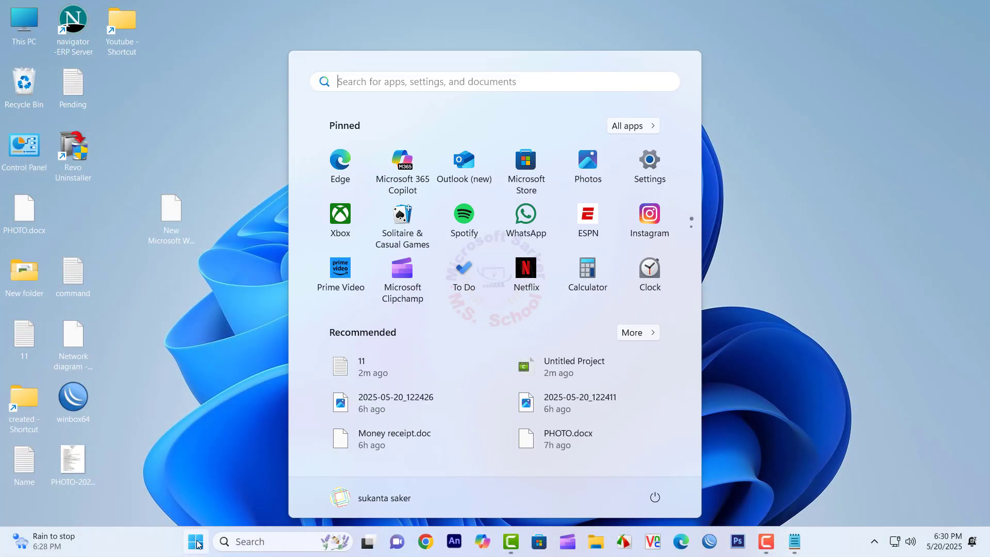
{"action": "left_click", "coordinate": [649, 163]}
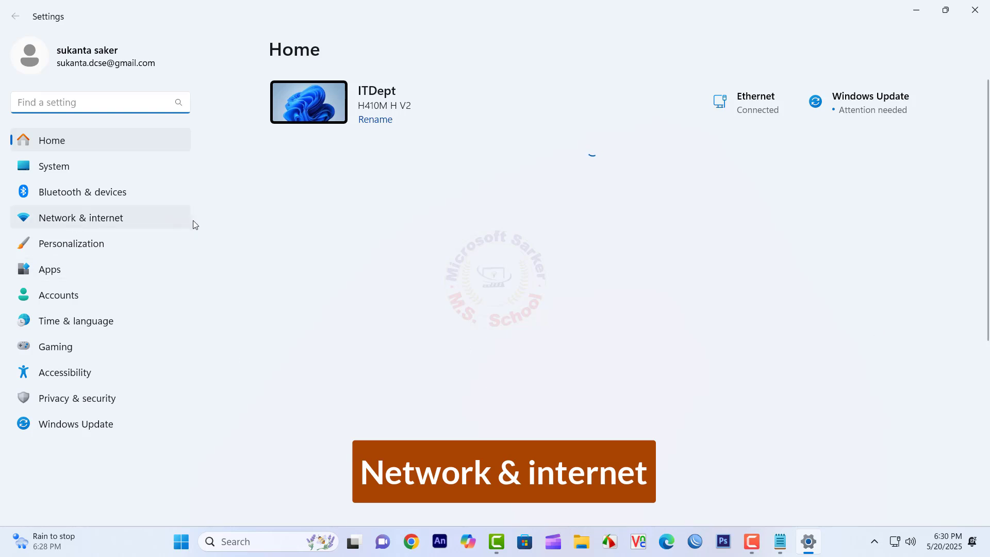
{"action": "left_click", "coordinate": [100, 222]}
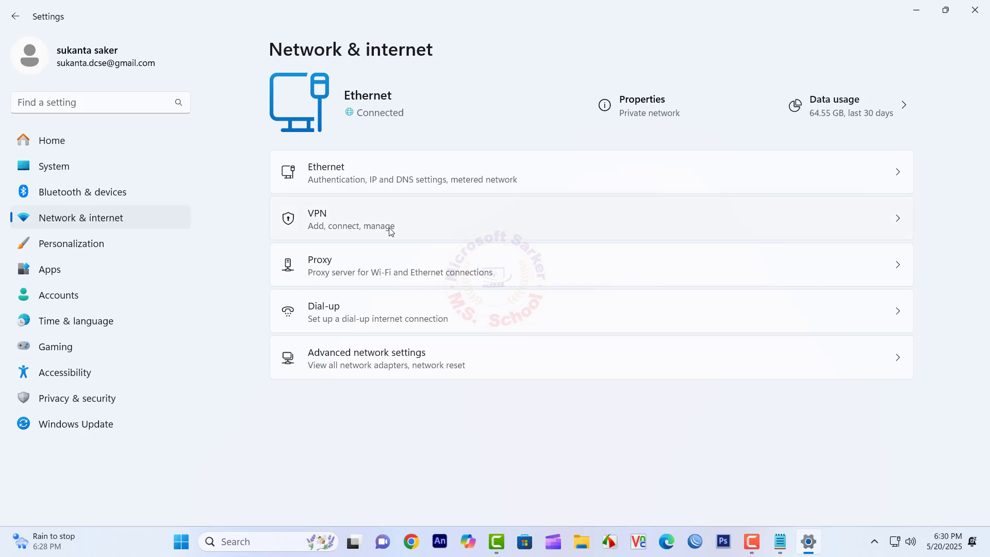
{"action": "left_click", "coordinate": [320, 272]}
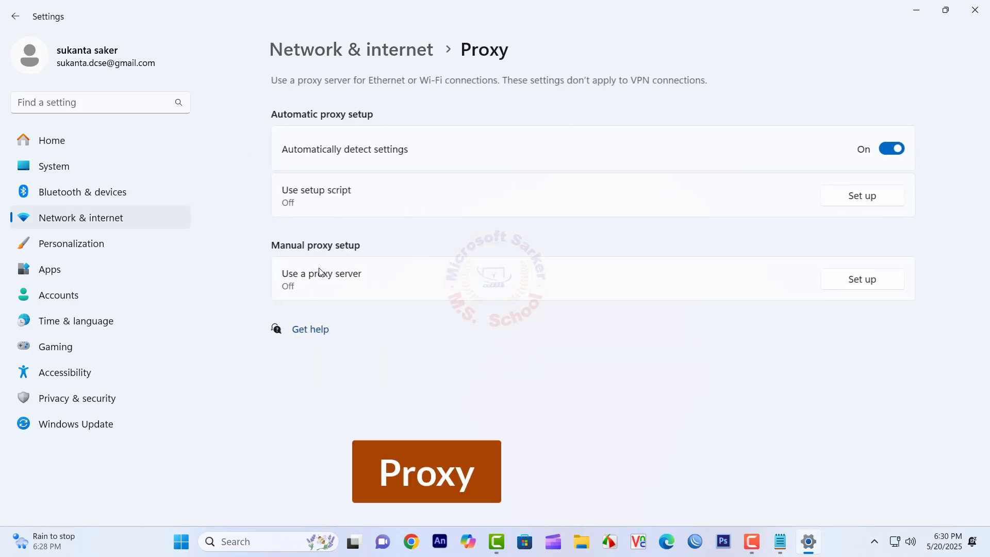
{"action": "left_click", "coordinate": [883, 148]}
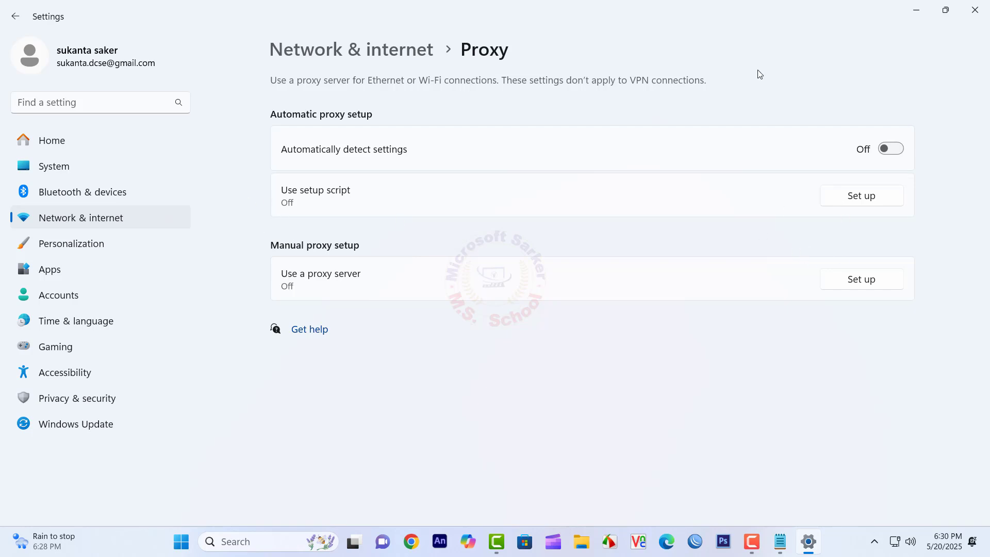
{"action": "left_click", "coordinate": [974, 10]}
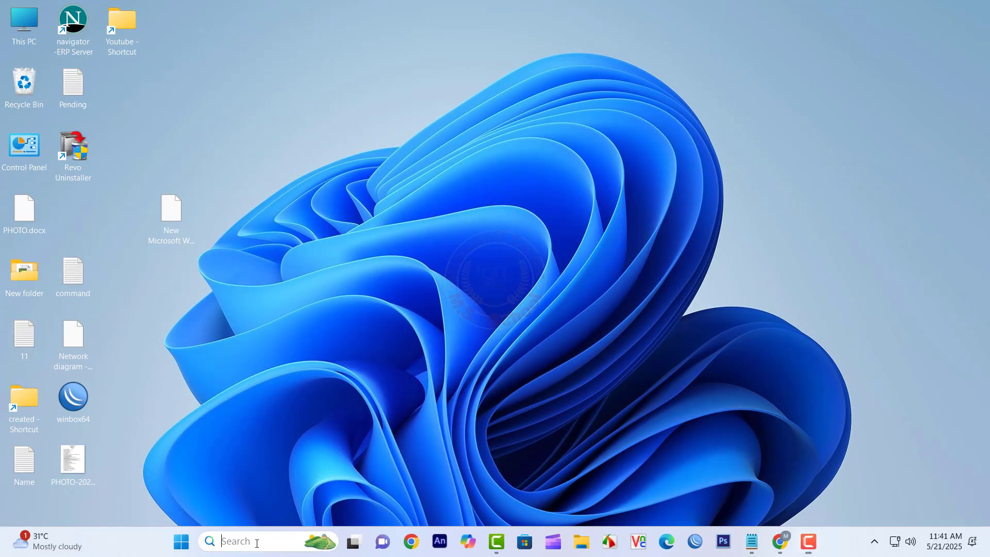
{"action": "left_click", "coordinate": [257, 541]}
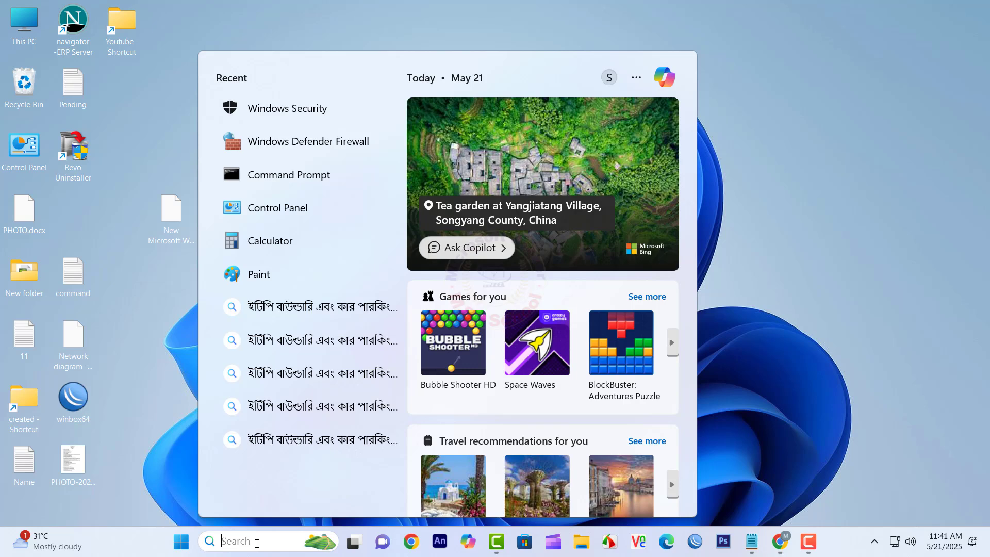
- Search 'windows de' and open Windows Defender Firewall in Control Panel
{"action": "type", "text": "wind"}
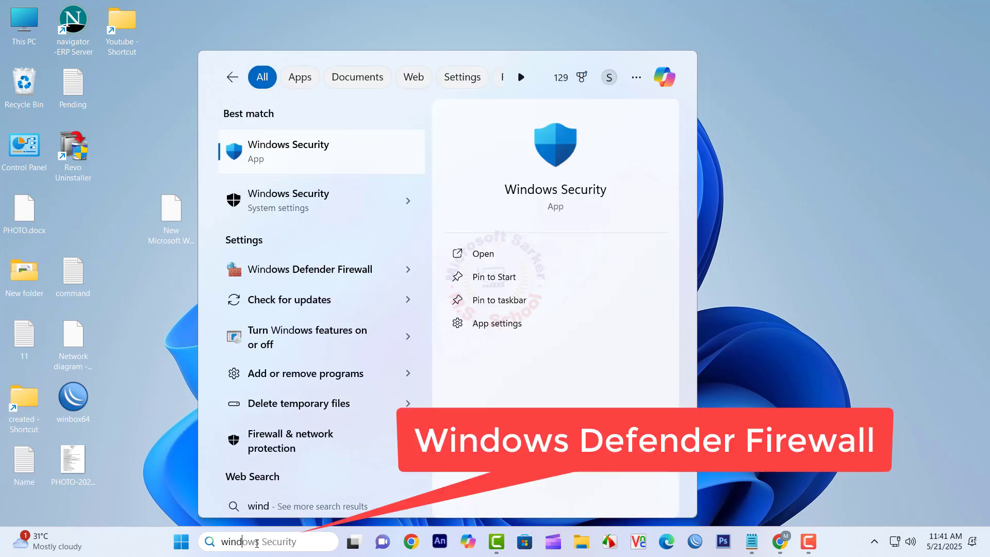
{"action": "type", "text": "ows"}
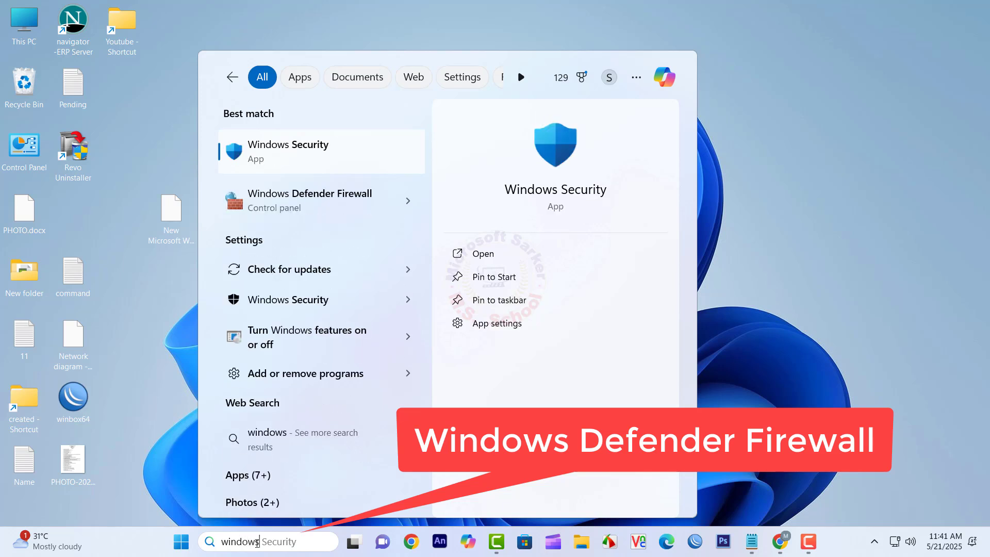
{"action": "type", "text": " de"}
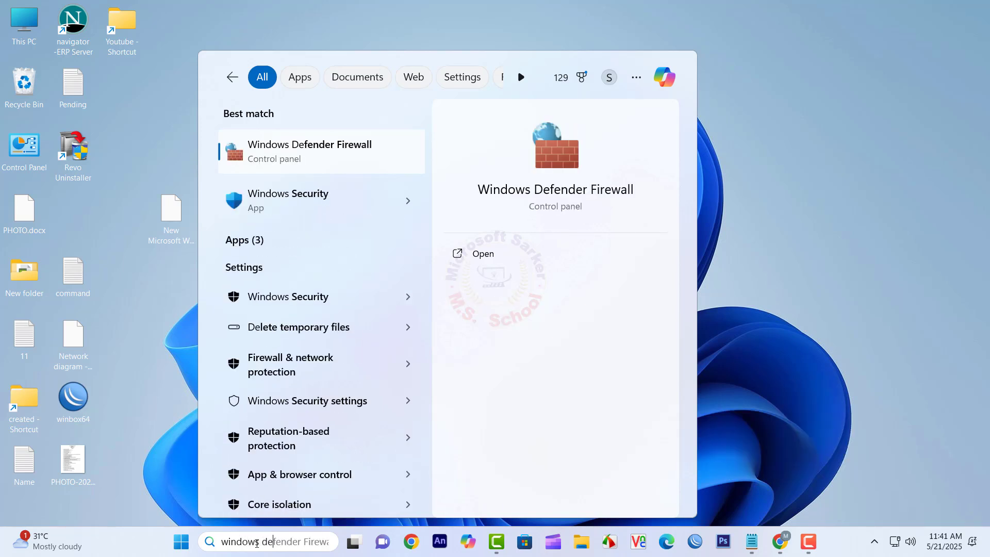
{"action": "mouse_move", "coordinate": [205, 132]}
{"action": "left_mouse_down"}
{"action": "mouse_move", "coordinate": [284, 164]}
{"action": "mouse_move", "coordinate": [381, 170]}
{"action": "left_mouse_up"}
{"action": "key", "text": "Escape"}
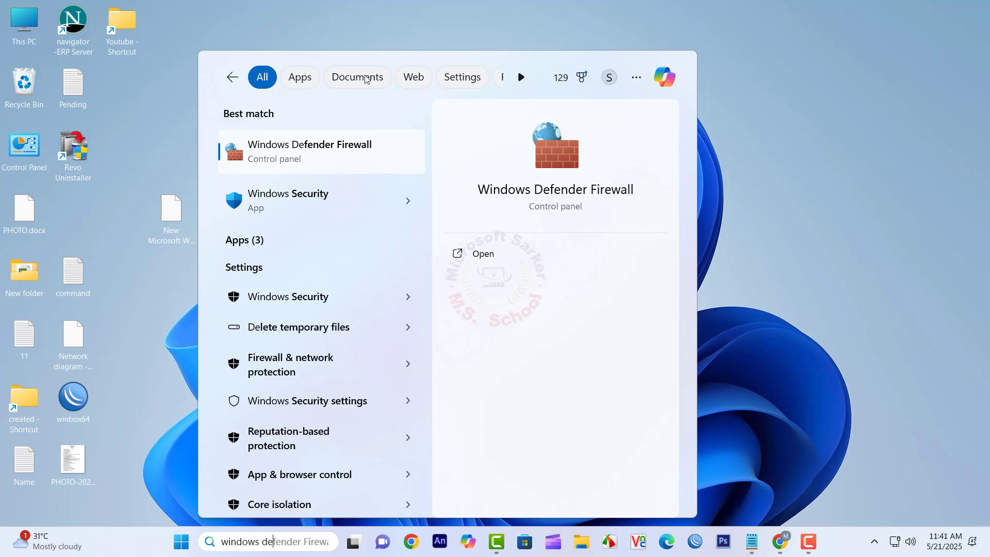
{"action": "left_click", "coordinate": [292, 144]}
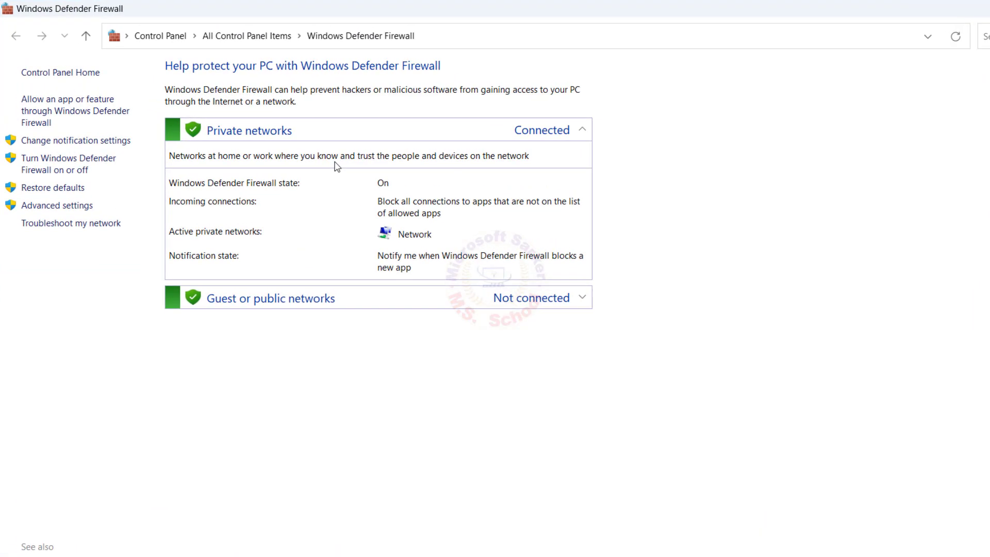
- Turn the firewall off for private and public networks, apply, and close the window
{"action": "left_click_drag", "start_coordinate": [24, 155], "coordinate": [131, 180]}
{"action": "key", "text": "Escape"}
{"action": "left_click", "coordinate": [85, 169]}
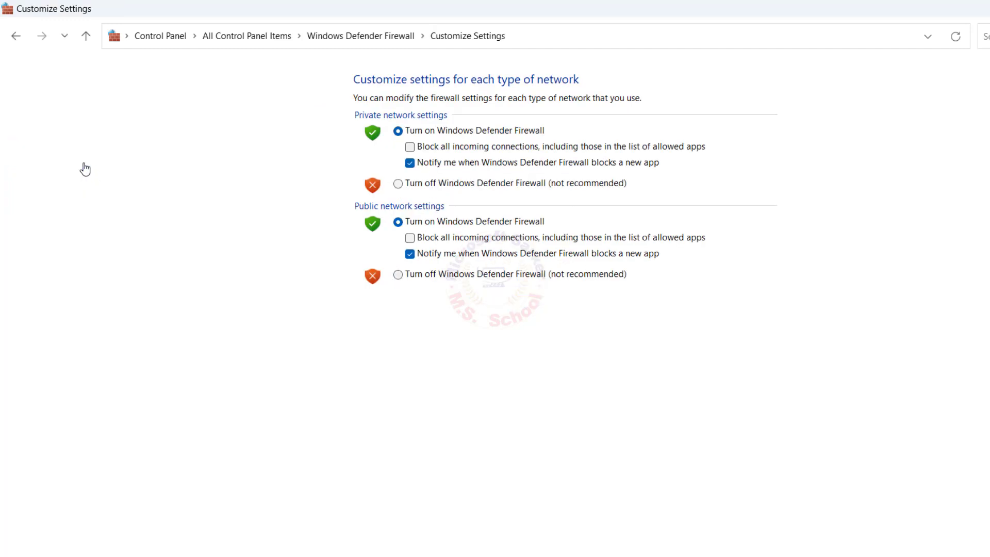
{"action": "left_click", "coordinate": [398, 185]}
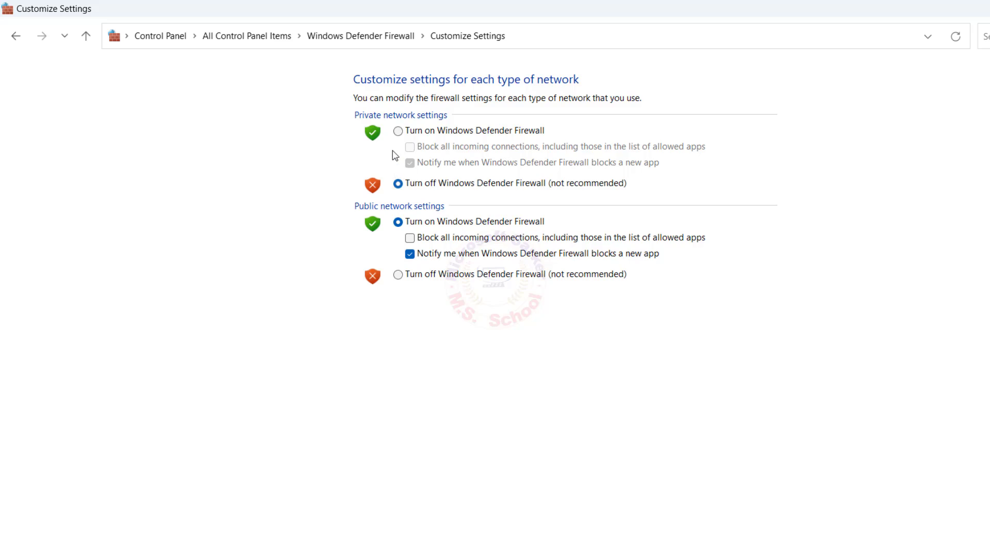
{"action": "left_click", "coordinate": [398, 275]}
{"action": "left_click", "coordinate": [641, 544]}
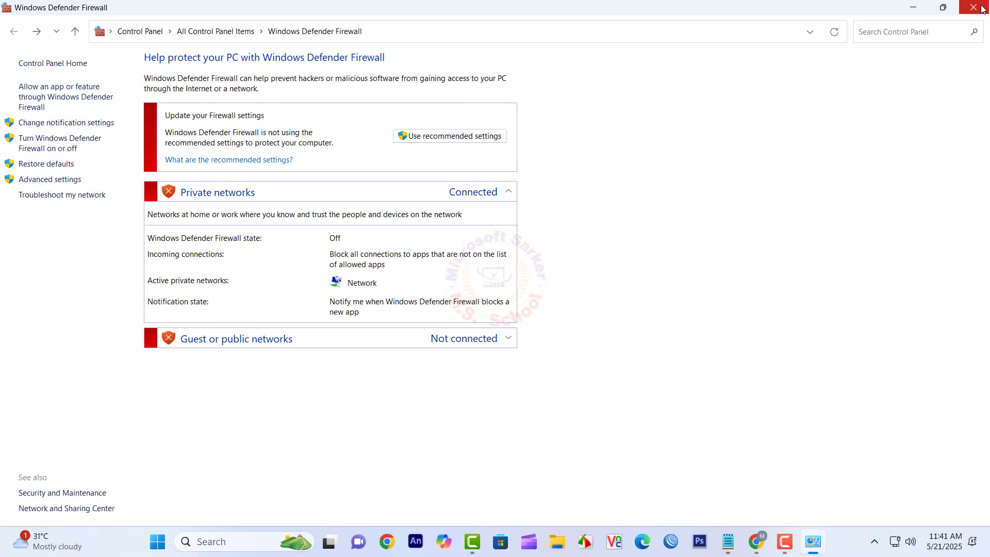
{"action": "left_click", "coordinate": [982, 8]}
- Pause ESET protection until restart from its tray icon, then close ESET and open This PC
{"action": "left_click", "coordinate": [873, 542]}
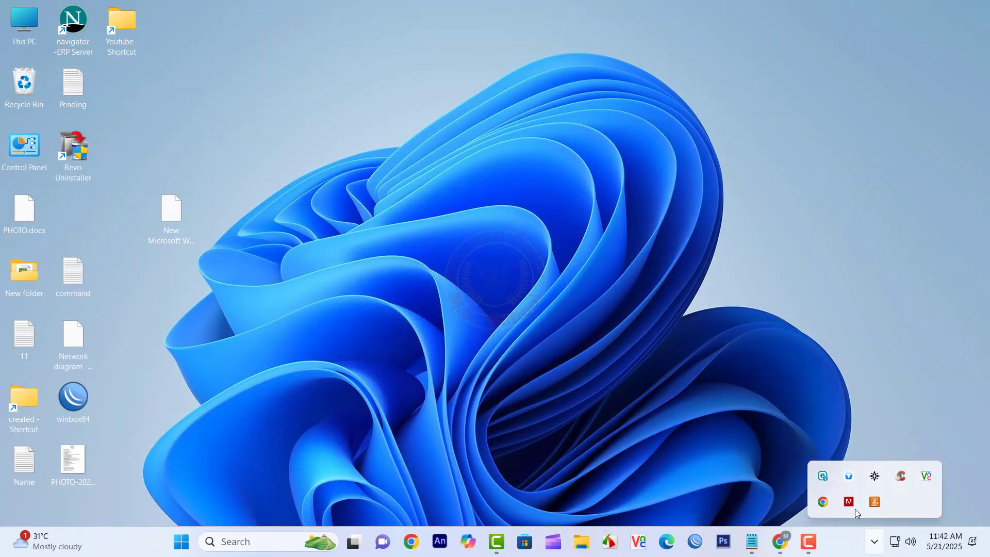
{"action": "right_click", "coordinate": [823, 479]}
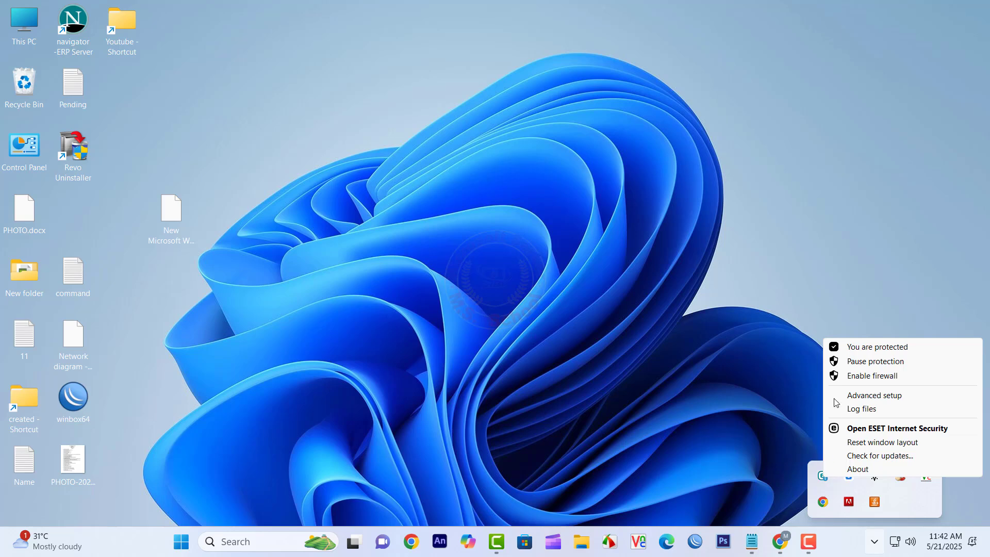
{"action": "left_click", "coordinate": [895, 362]}
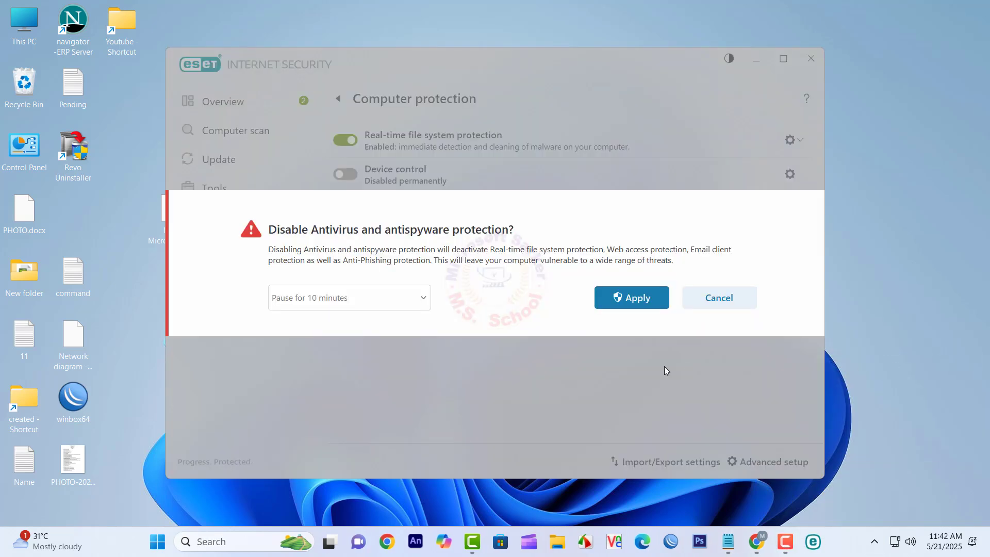
{"action": "left_click", "coordinate": [415, 299]}
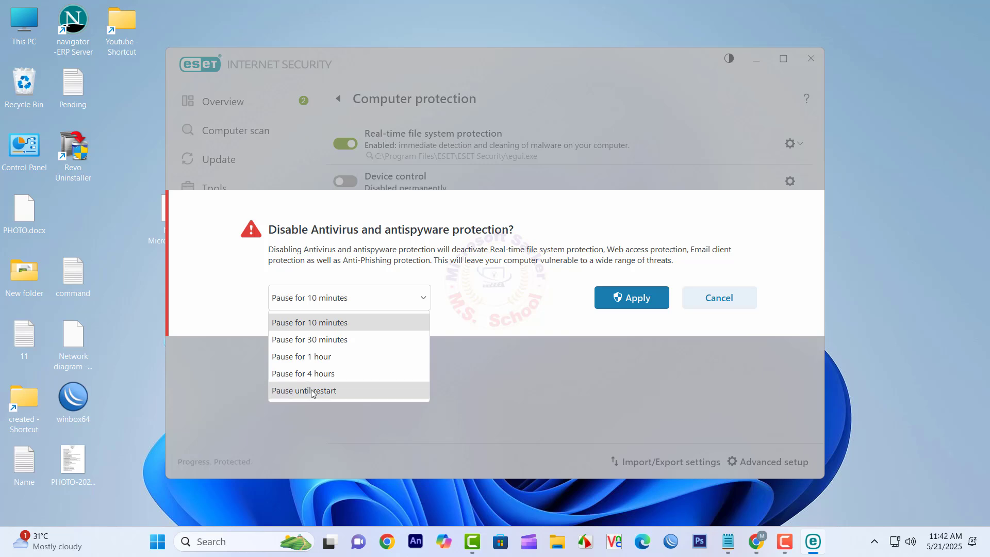
{"action": "left_click", "coordinate": [304, 392]}
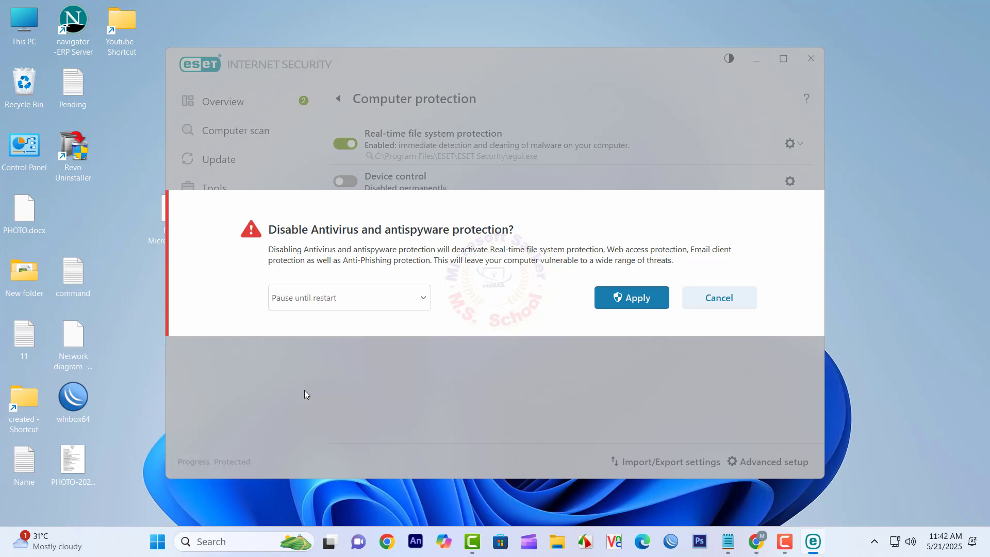
{"action": "left_click", "coordinate": [636, 298]}
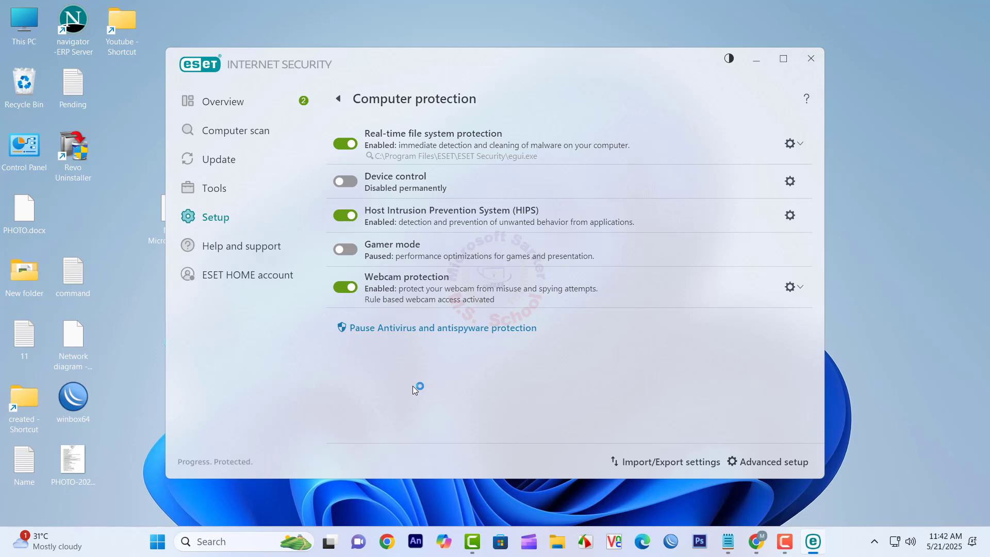
{"action": "left_click", "coordinate": [810, 63]}
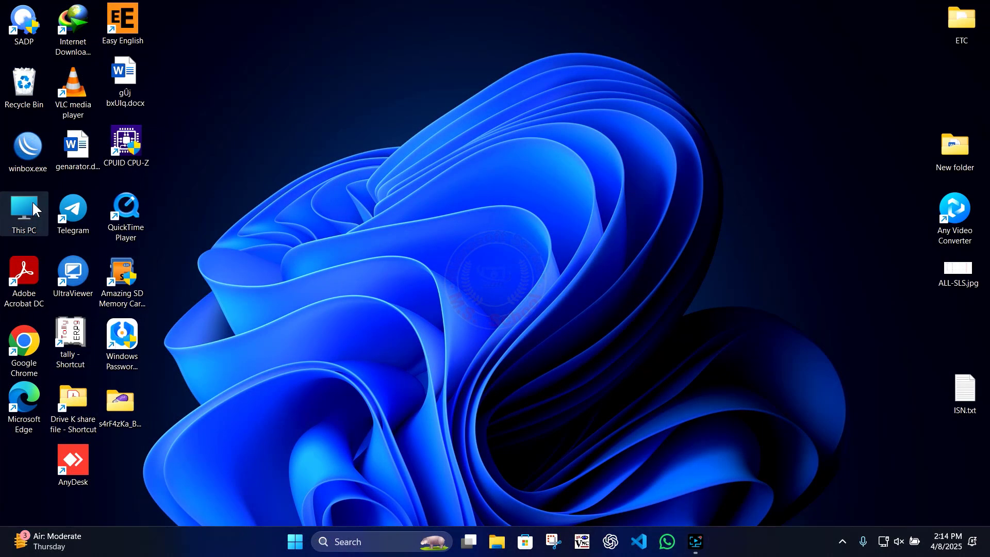
{"action": "double_click", "coordinate": [26, 211]}
- Open Local Disk (C:) and add a new folder named 'office 2024' there
{"action": "left_click", "coordinate": [208, 130]}
{"action": "double_click", "coordinate": [208, 130]}
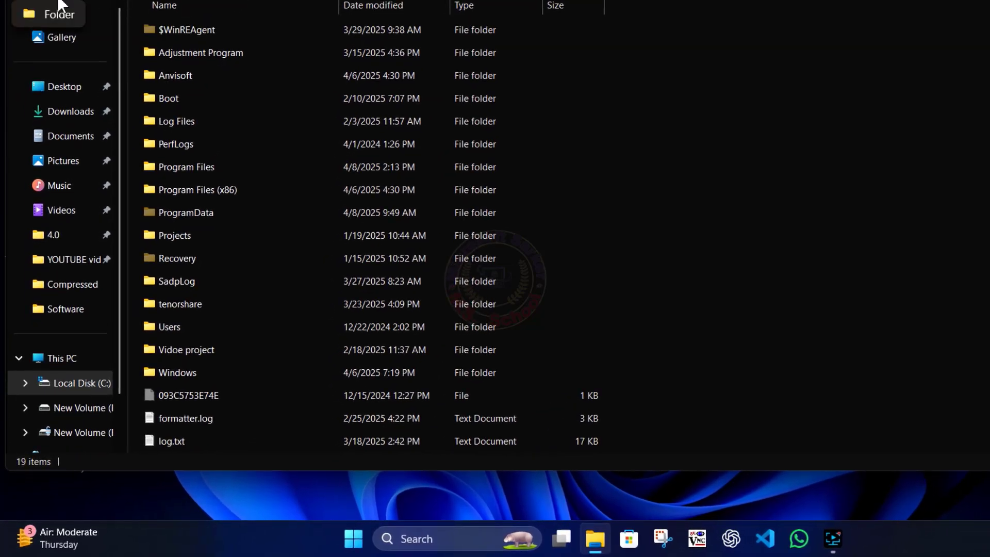
{"action": "key", "text": "ctrl+shift+n"}
{"action": "type", "text": "office 2024"}
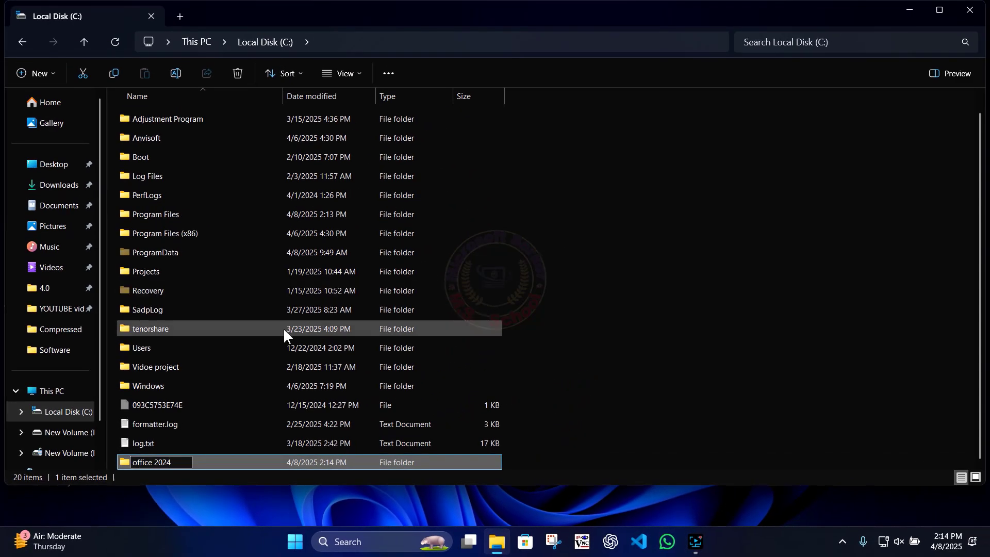
{"action": "left_click", "coordinate": [248, 462]}
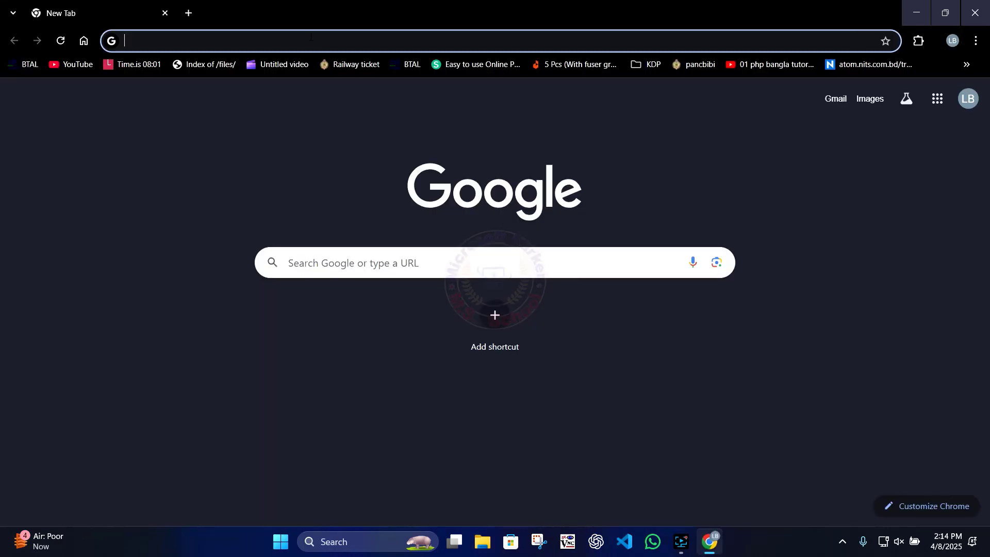
- Search Google for 'development tools' and start downloading the Office Deployment Tool from Microsoft
{"action": "type", "text": "devlome"}
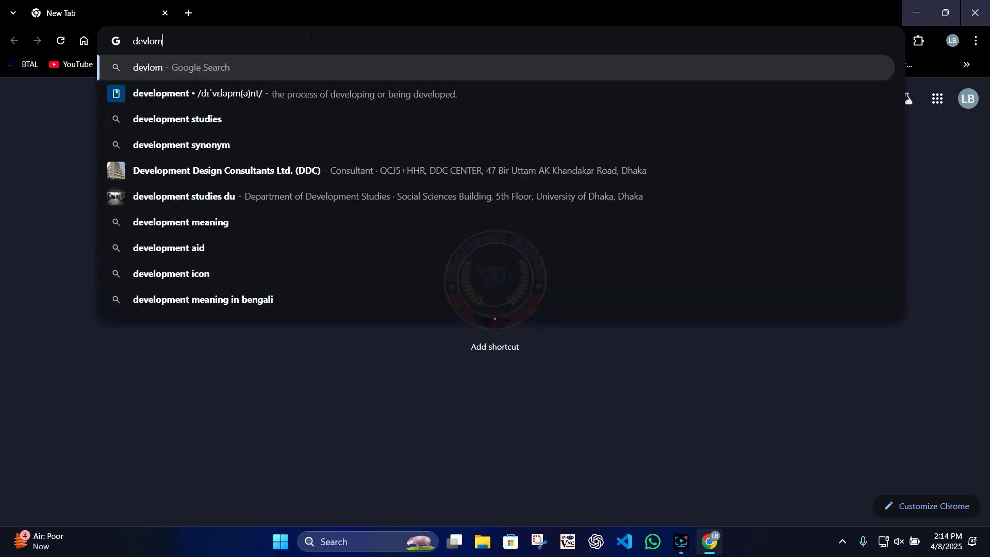
{"action": "key", "text": "BackSpace"}
{"action": "key", "text": "BackSpace"}
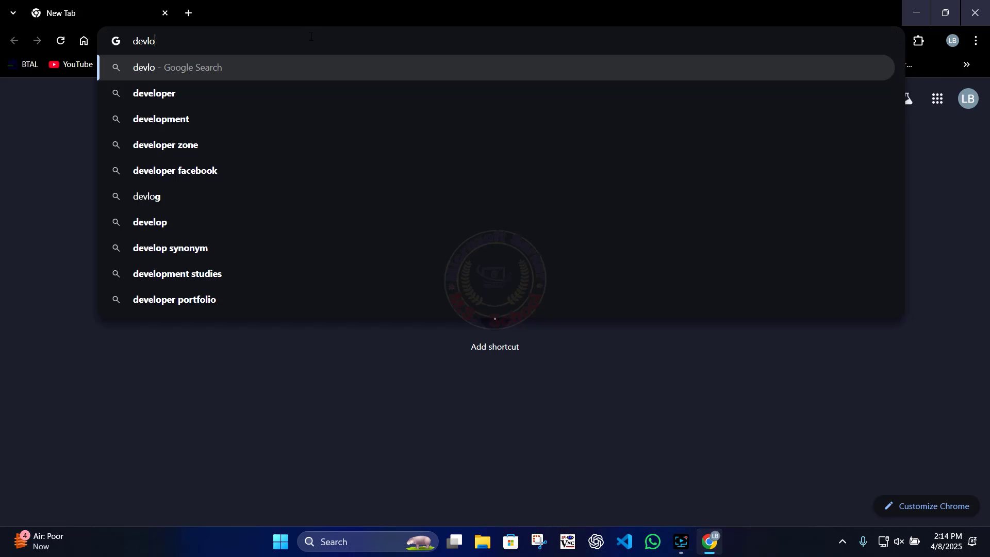
{"action": "key", "text": "BackSpace"}
{"action": "key", "text": "BackSpace"}
{"action": "type", "text": "lo"}
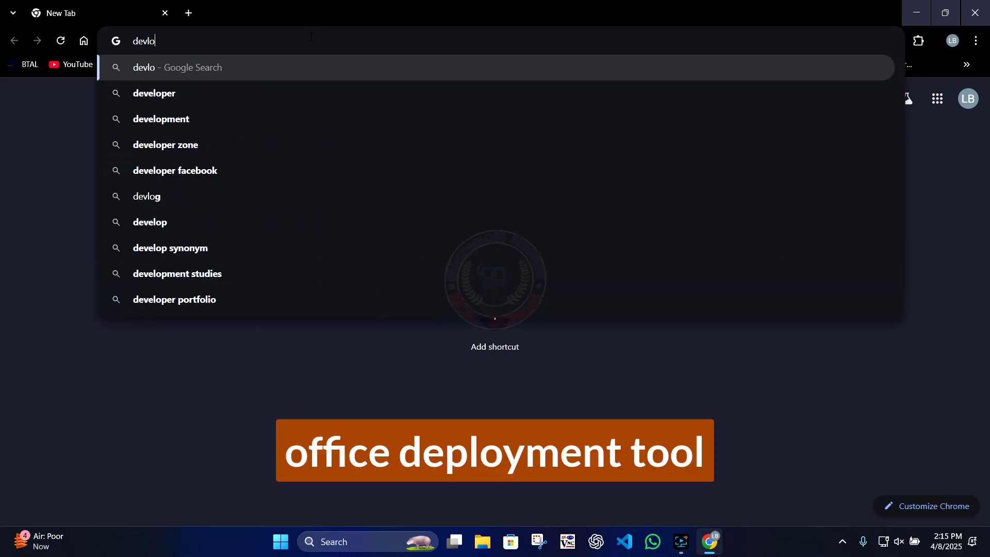
{"action": "type", "text": "pment to"}
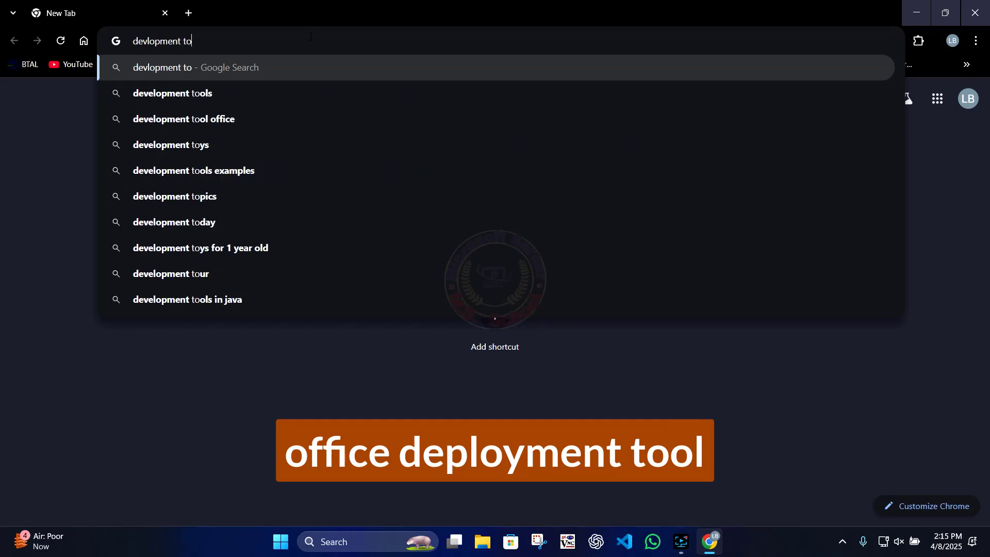
{"action": "key", "text": "Down"}
{"action": "key", "text": "Return"}
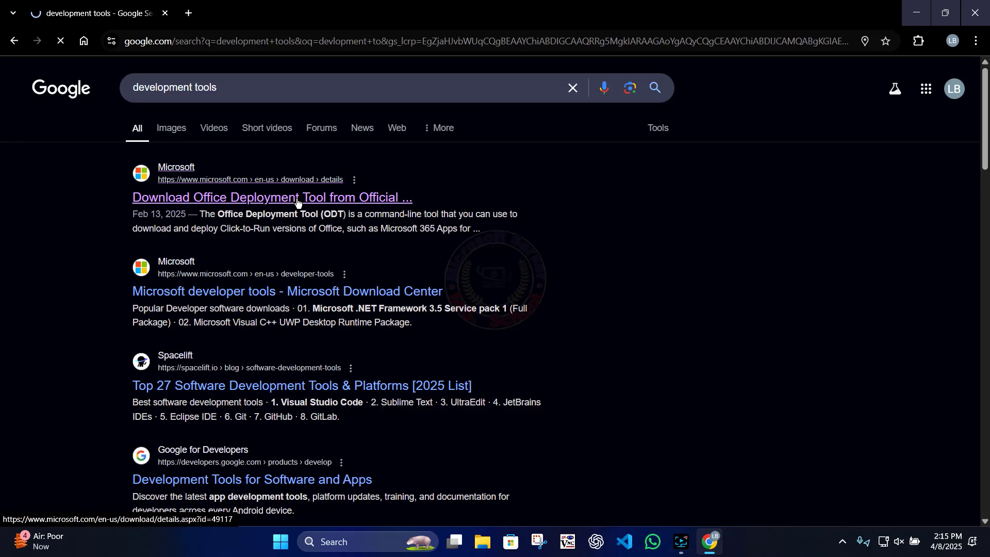
{"action": "scroll", "coordinate": [495, 170], "scroll_direction": "down", "scroll_amount": 4}
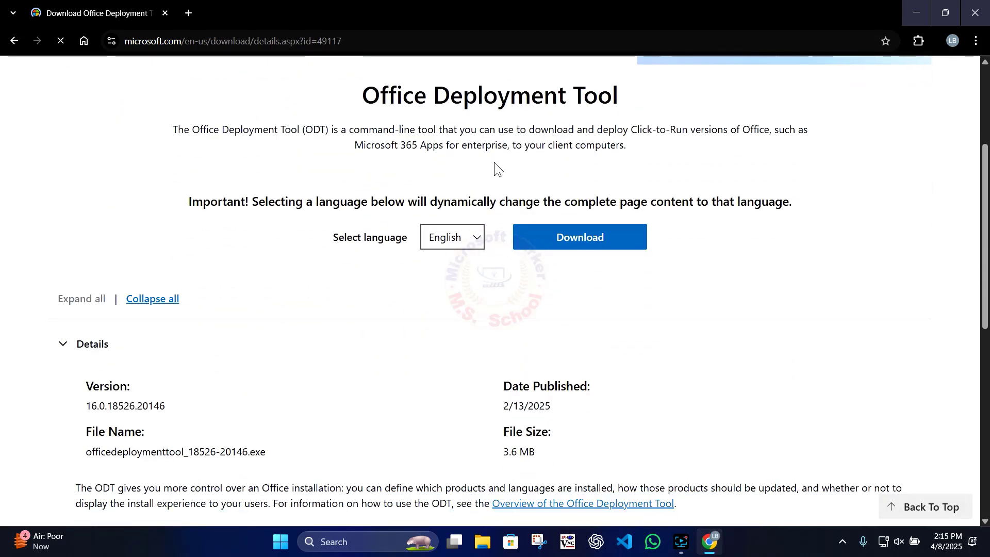
{"action": "left_click", "coordinate": [580, 236]}
- Download the Office Deployment Tool and run the downloaded exe as administrator
{"action": "left_click", "coordinate": [489, 324]}
{"action": "left_click", "coordinate": [524, 309]}
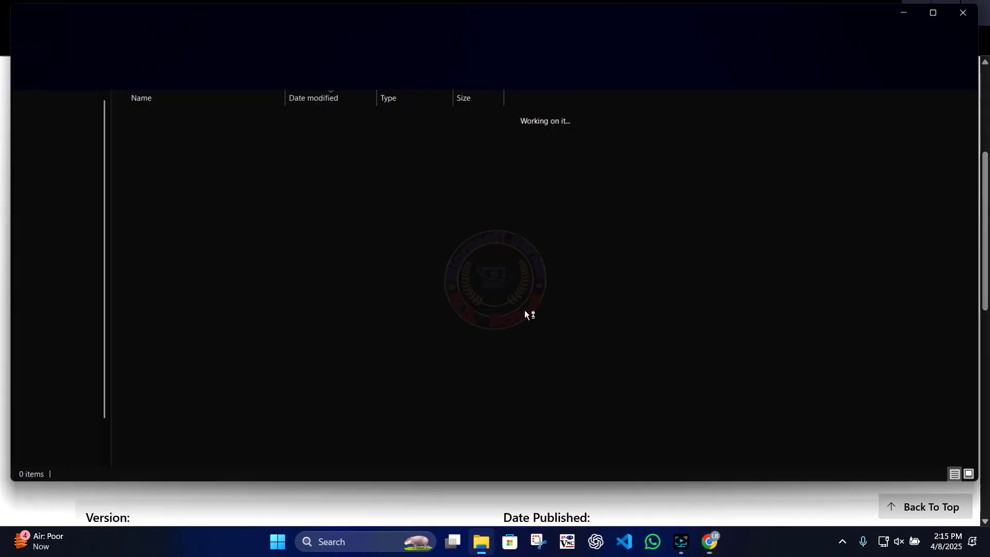
{"action": "right_click", "coordinate": [195, 128]}
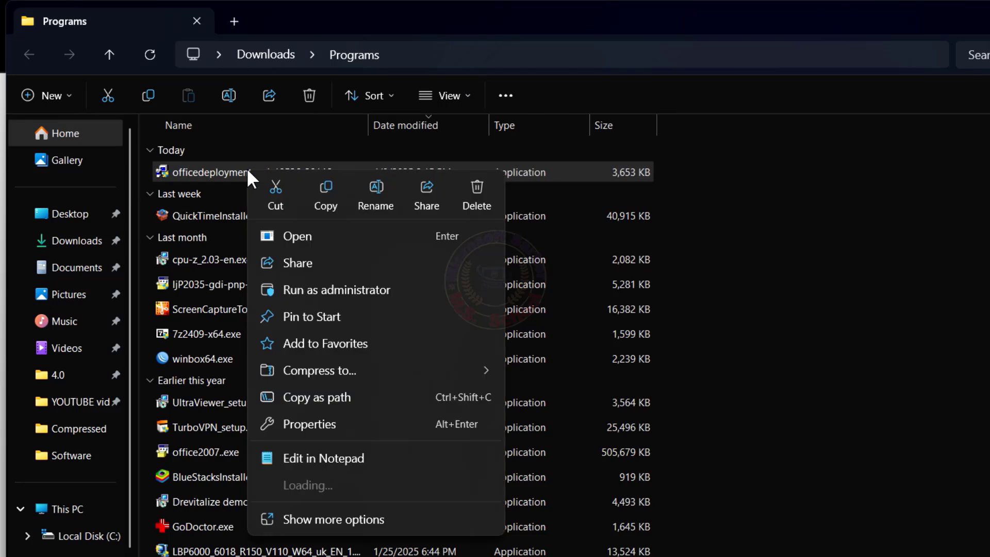
{"action": "left_click", "coordinate": [318, 290]}
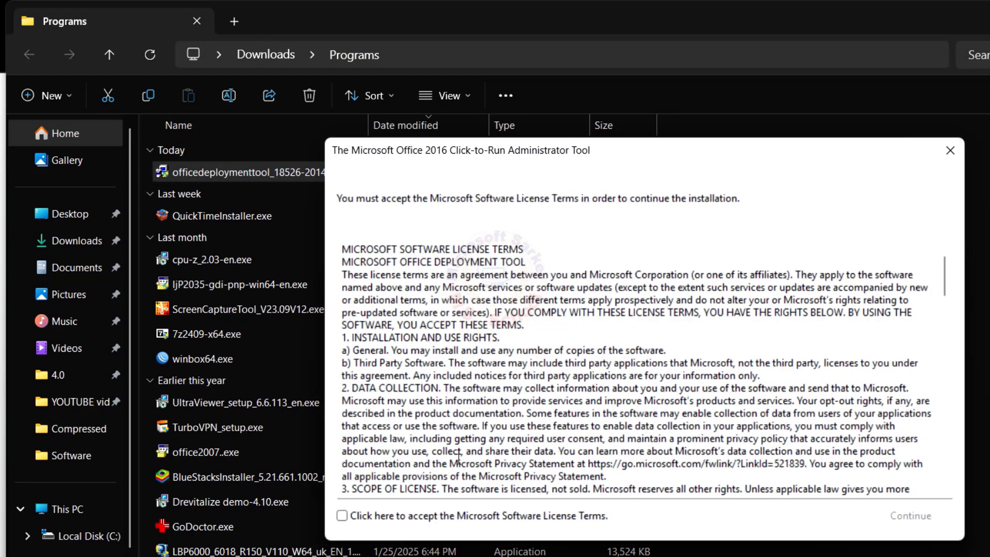
- Accept the license and extract the tool files into C:\office 2024, then close Explorer
{"action": "left_click", "coordinate": [342, 515]}
{"action": "left_click", "coordinate": [900, 517]}
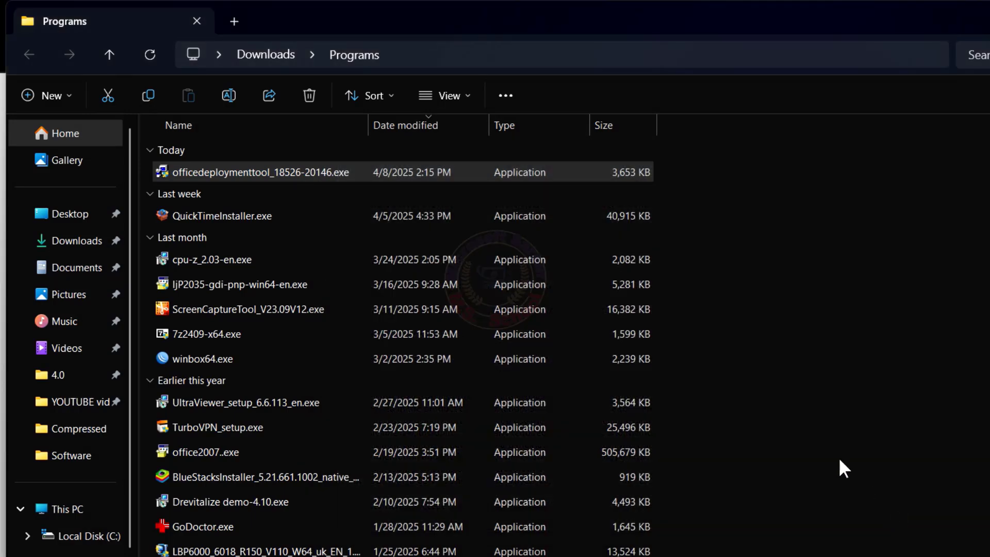
{"action": "left_click", "coordinate": [529, 439]}
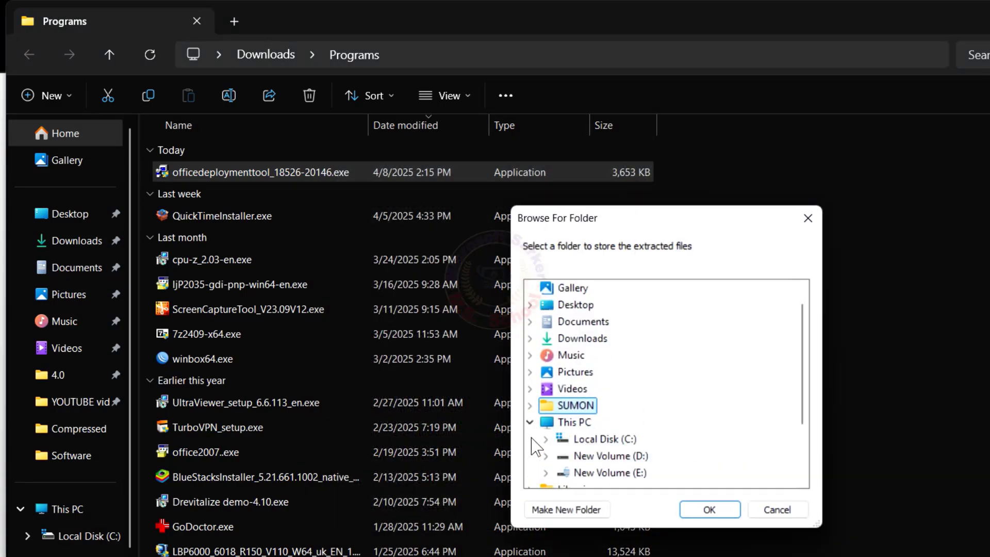
{"action": "left_click", "coordinate": [546, 392]}
{"action": "left_click", "coordinate": [613, 390]}
{"action": "left_click", "coordinate": [701, 513]}
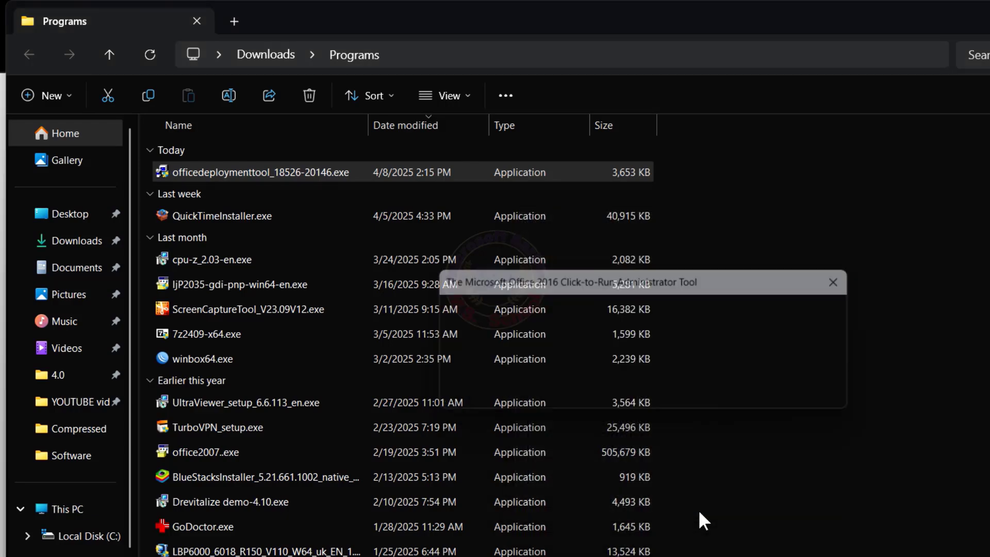
{"action": "left_click", "coordinate": [687, 398]}
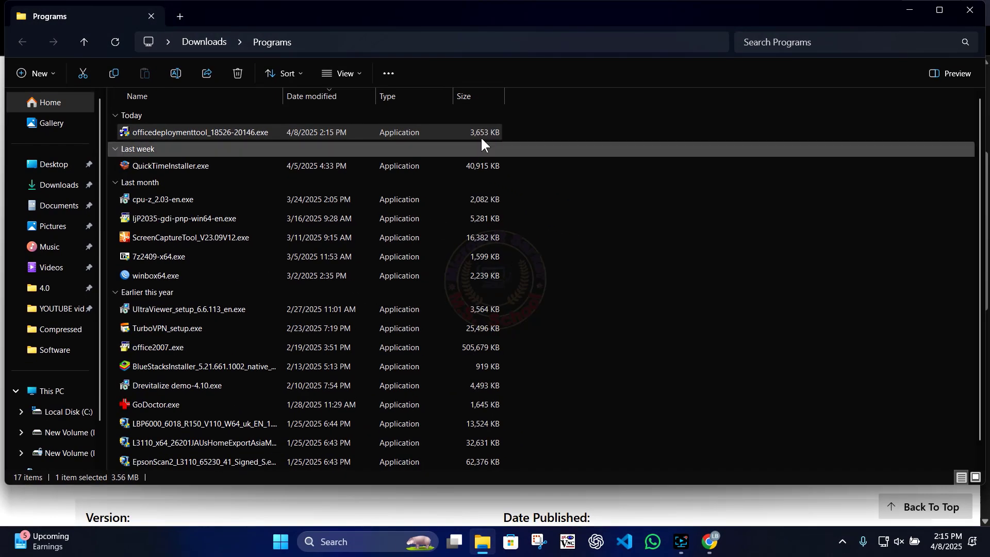
{"action": "left_click", "coordinate": [962, 14]}
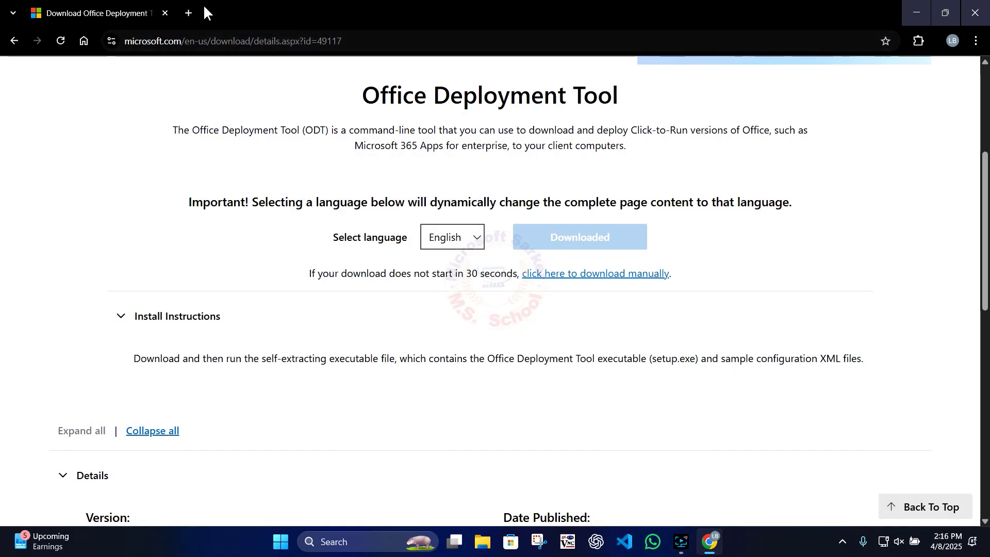
- Search 'office customization tool 2025' in a fresh tab and open the config.office.com result
{"action": "left_click", "coordinate": [212, 14]}
{"action": "left_click", "coordinate": [165, 13]}
{"action": "type", "text": "offi"}
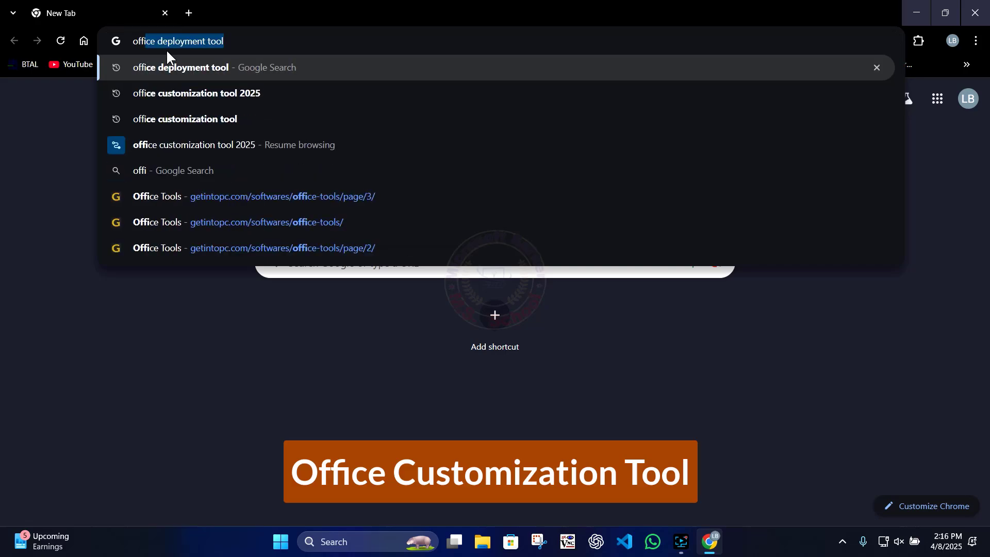
{"action": "type", "text": "ce cu"}
{"action": "key", "text": "Return"}
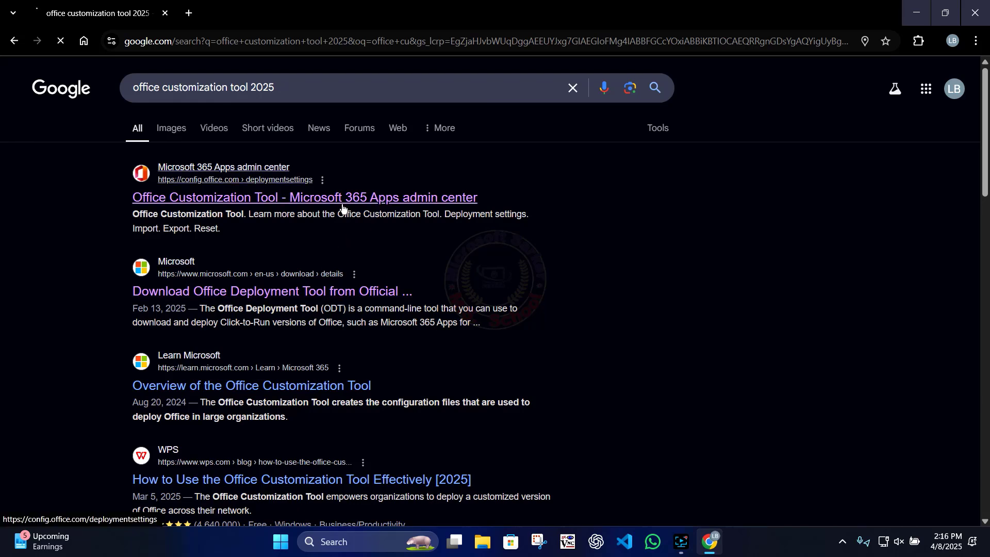
{"action": "left_click", "coordinate": [342, 204]}
{"action": "scroll", "coordinate": [141, 250], "scroll_direction": "down", "scroll_amount": 2}
{"action": "scroll", "coordinate": [129, 309], "scroll_direction": "up", "scroll_amount": 2}
{"action": "scroll", "coordinate": [278, 296], "scroll_direction": "down", "scroll_amount": 4}
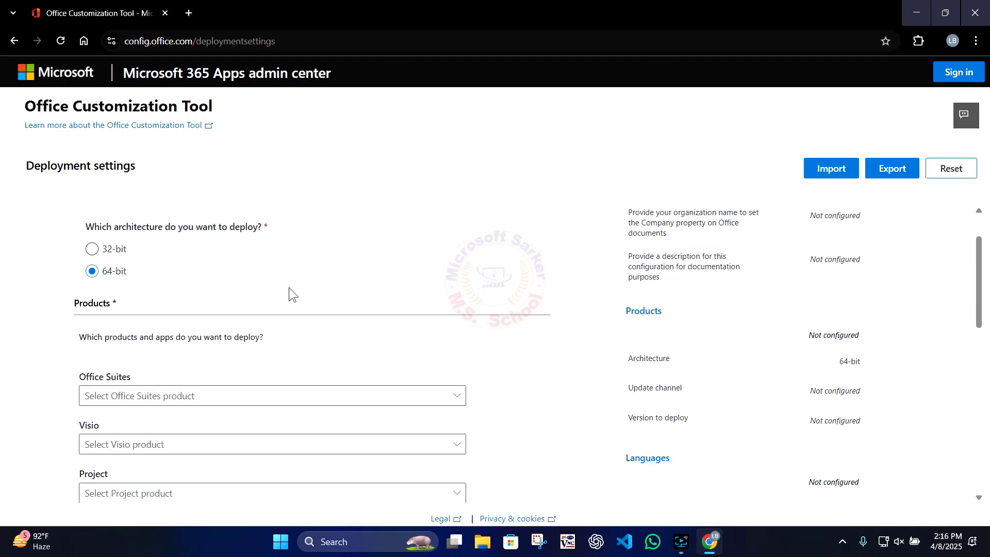
- Choose Office LTSC Professional Plus 2024 - Volume License as the Office suite
{"action": "left_click", "coordinate": [366, 267]}
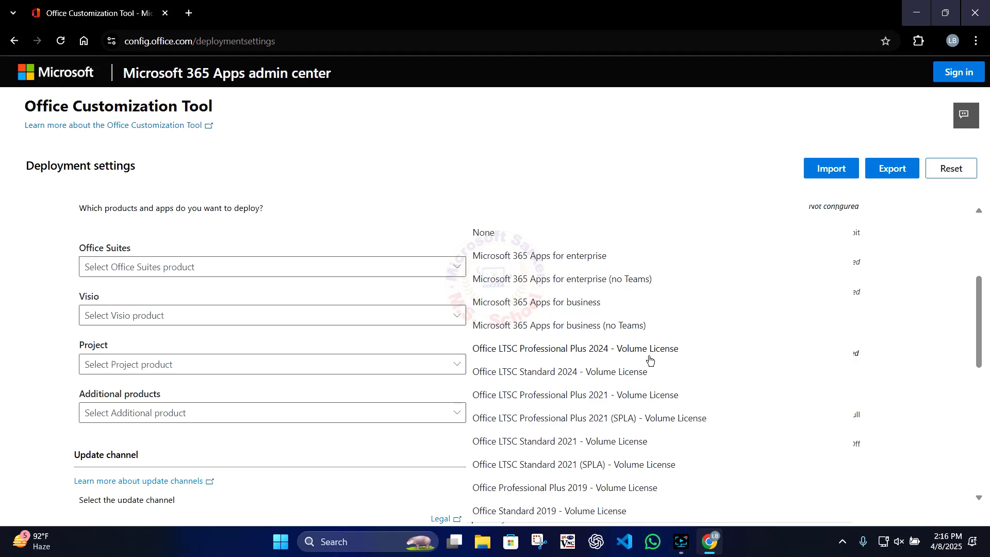
{"action": "left_click", "coordinate": [596, 351]}
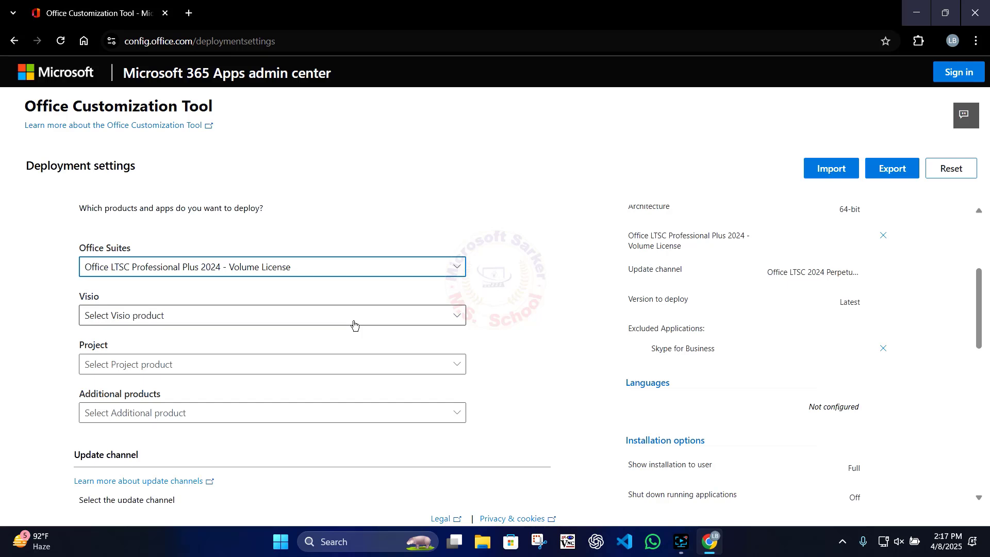
{"action": "scroll", "coordinate": [353, 321], "scroll_direction": "down", "scroll_amount": 2}
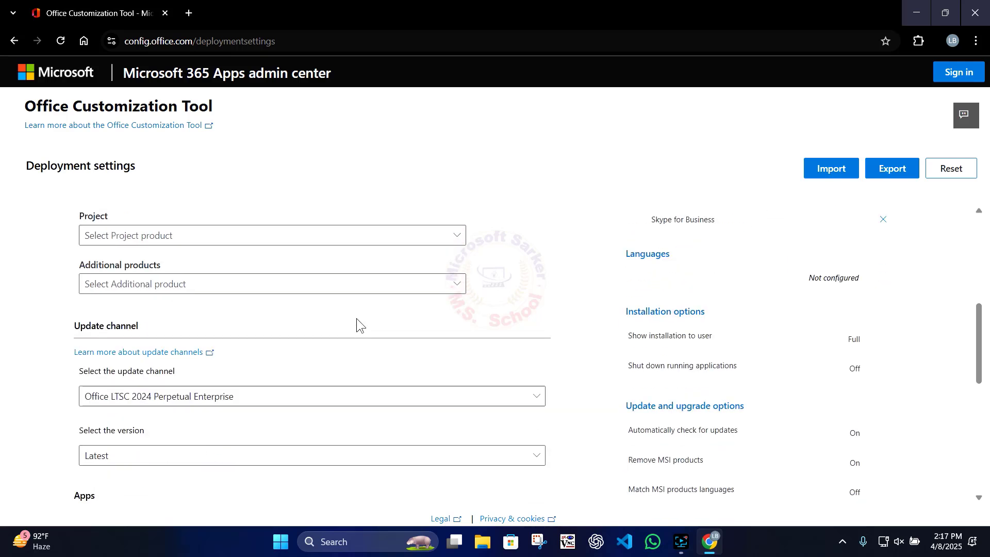
{"action": "scroll", "coordinate": [356, 319], "scroll_direction": "down", "scroll_amount": 3}
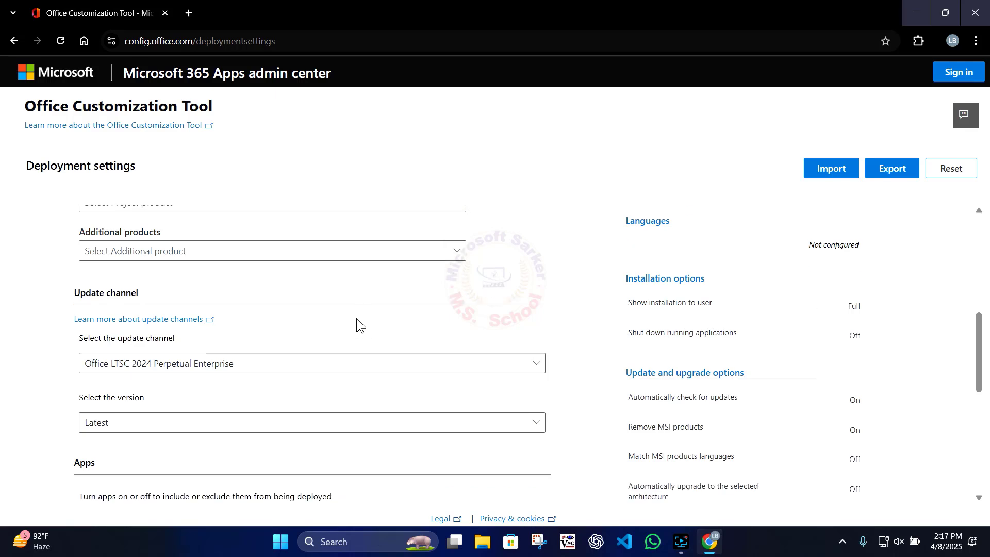
{"action": "scroll", "coordinate": [357, 317], "scroll_direction": "down", "scroll_amount": 3}
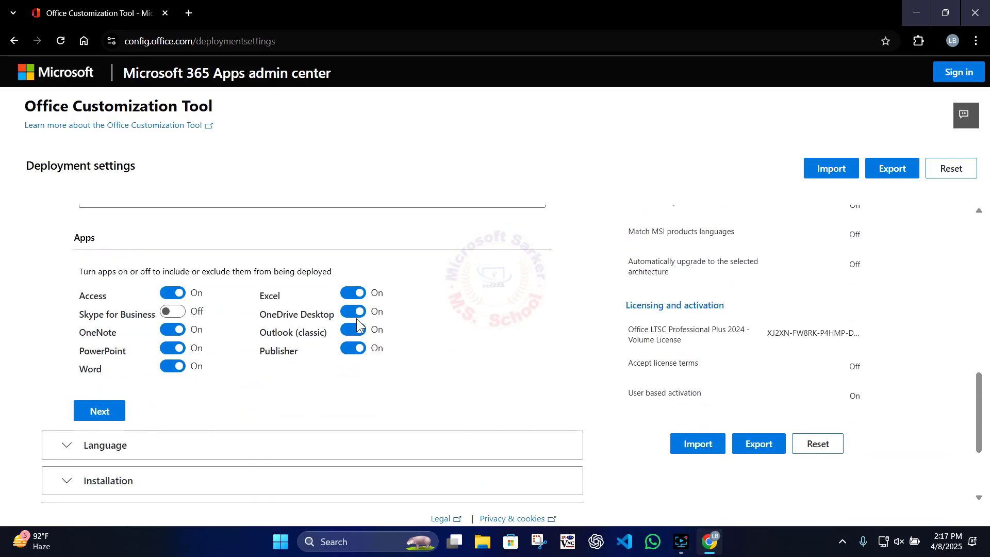
{"action": "left_click", "coordinate": [117, 290]}
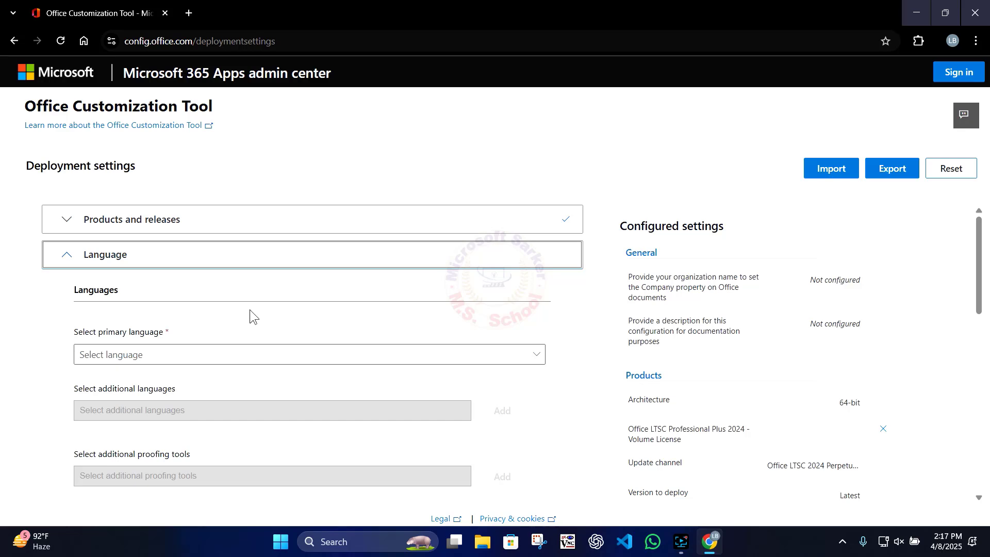
- Set English (United States) as the primary language
{"action": "left_click", "coordinate": [214, 354]}
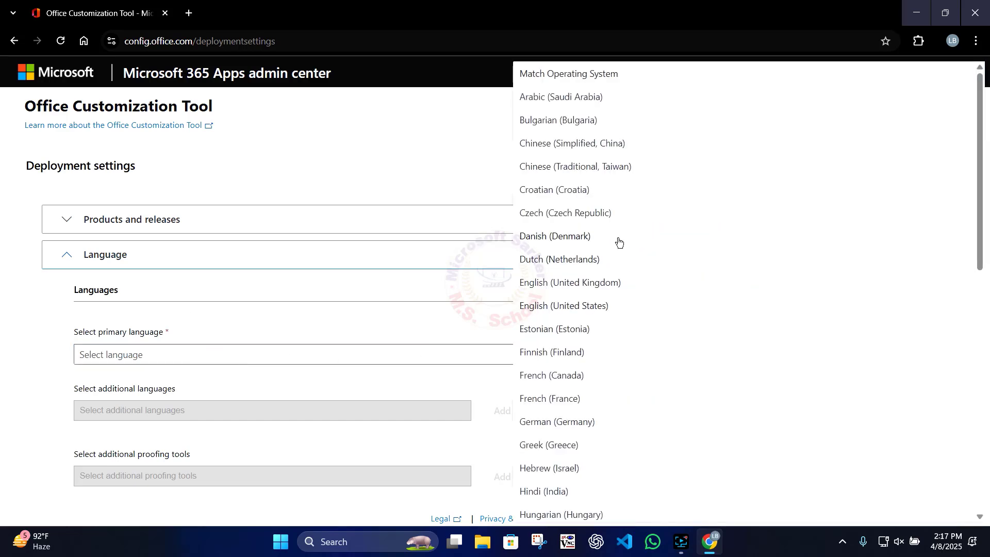
{"action": "left_click", "coordinate": [571, 307]}
{"action": "scroll", "coordinate": [396, 349], "scroll_direction": "down", "scroll_amount": 3}
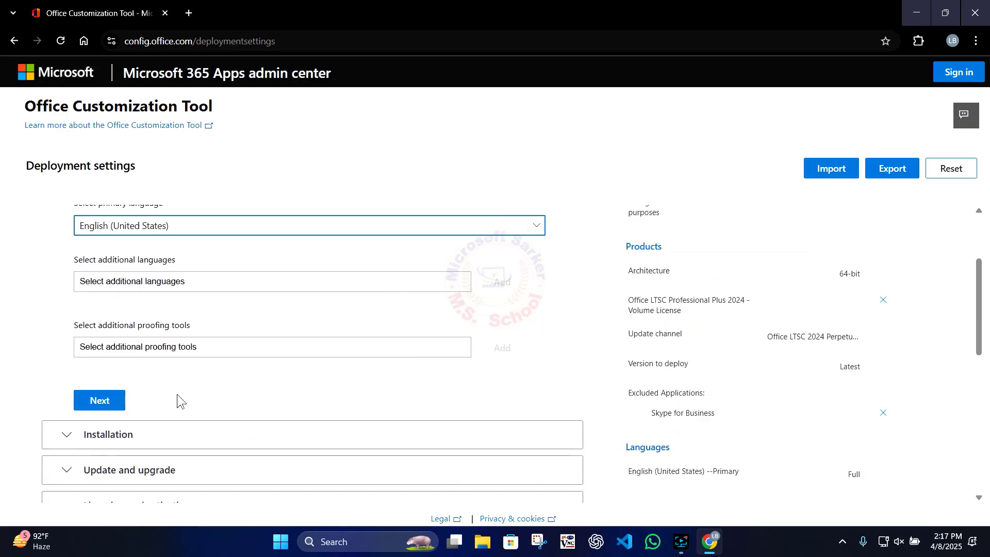
{"action": "left_click", "coordinate": [107, 403]}
- Accept defaults for installation, updates, licensing, general and application settings, then finish
{"action": "scroll", "coordinate": [314, 340], "scroll_direction": "down", "scroll_amount": 5}
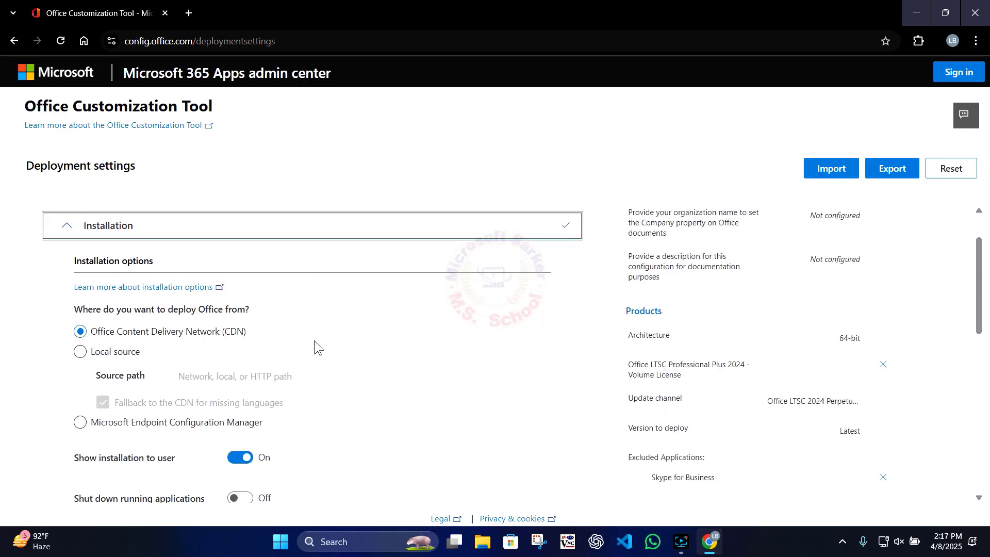
{"action": "left_click", "coordinate": [103, 355]}
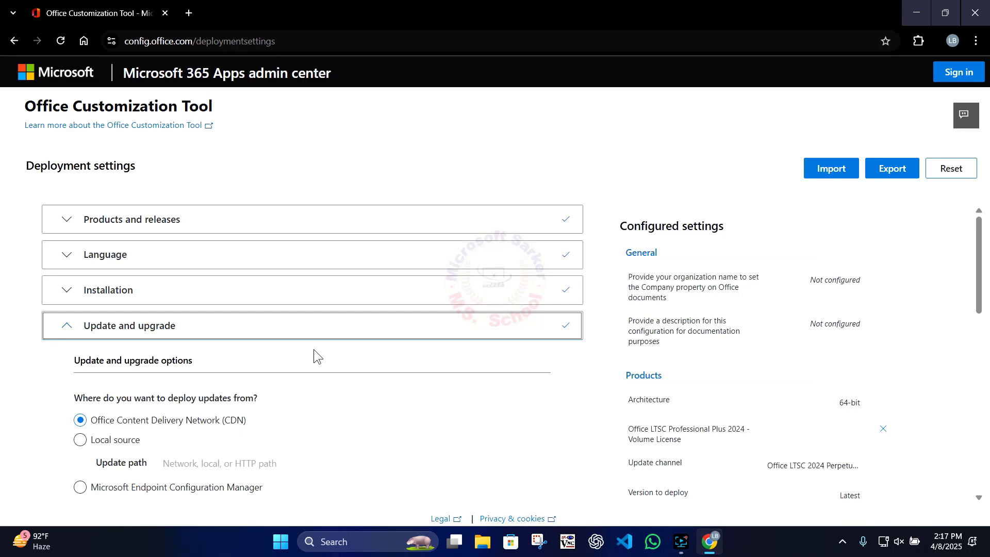
{"action": "scroll", "coordinate": [313, 348], "scroll_direction": "down", "scroll_amount": 9}
{"action": "scroll", "coordinate": [314, 348], "scroll_direction": "down", "scroll_amount": 2}
{"action": "left_click", "coordinate": [124, 368]}
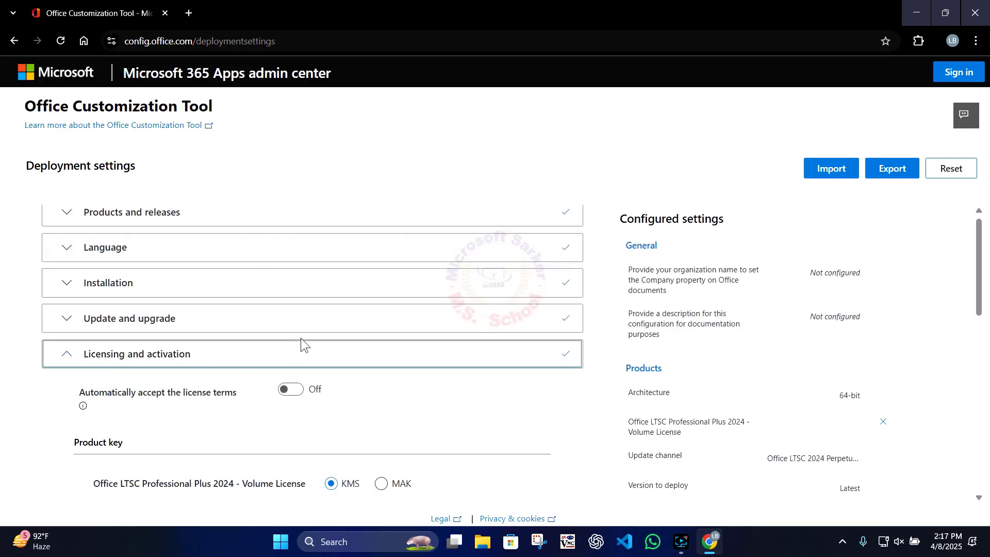
{"action": "scroll", "coordinate": [301, 338], "scroll_direction": "down", "scroll_amount": 8}
{"action": "left_click", "coordinate": [113, 348]}
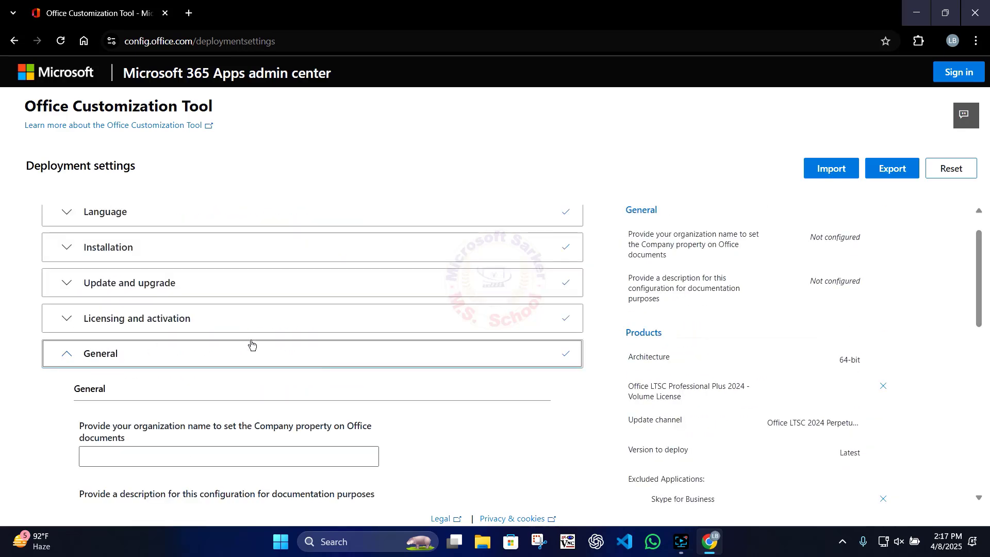
{"action": "scroll", "coordinate": [344, 318], "scroll_direction": "down", "scroll_amount": 4}
{"action": "left_click", "coordinate": [101, 403]}
{"action": "scroll", "coordinate": [398, 320], "scroll_direction": "down", "scroll_amount": 10}
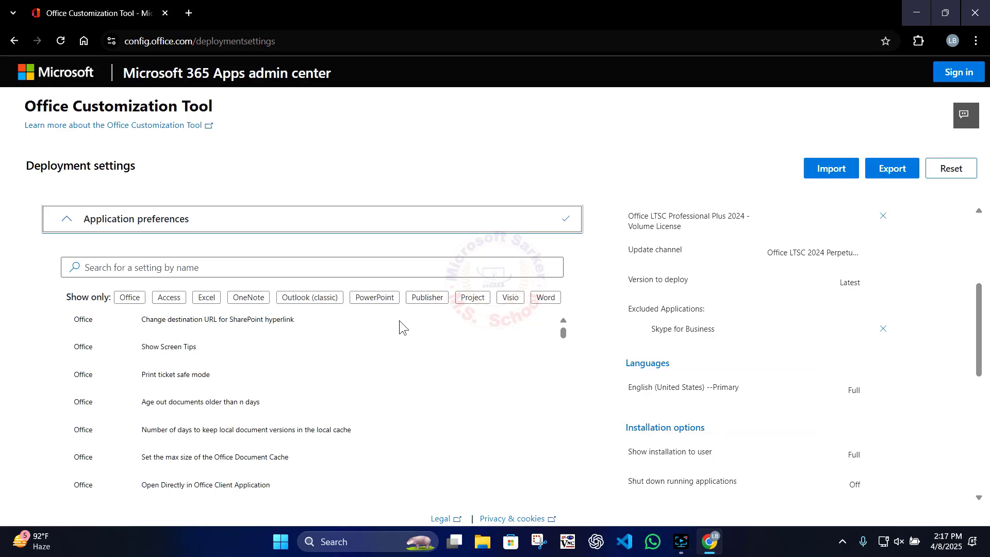
{"action": "scroll", "coordinate": [542, 331], "scroll_direction": "down", "scroll_amount": 5}
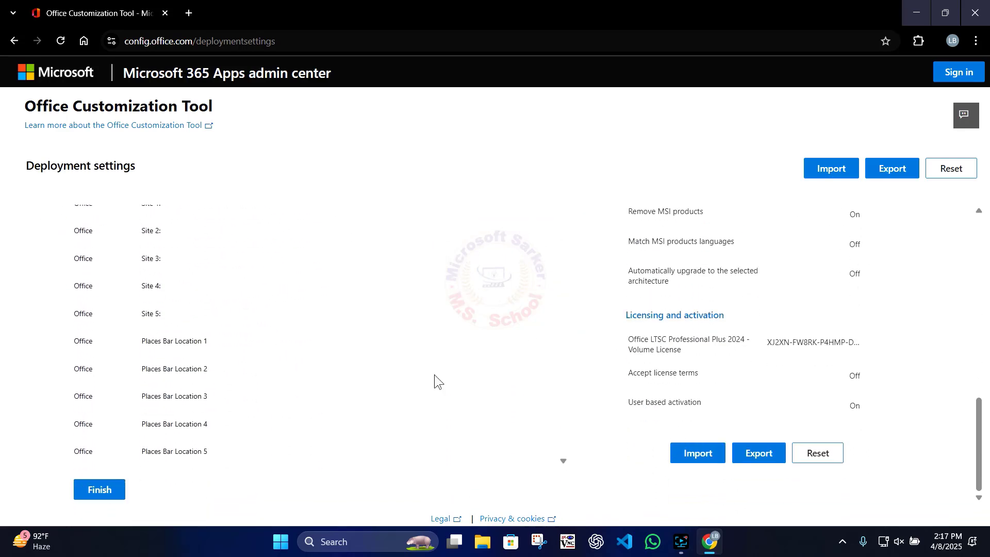
{"action": "left_click", "coordinate": [100, 490]}
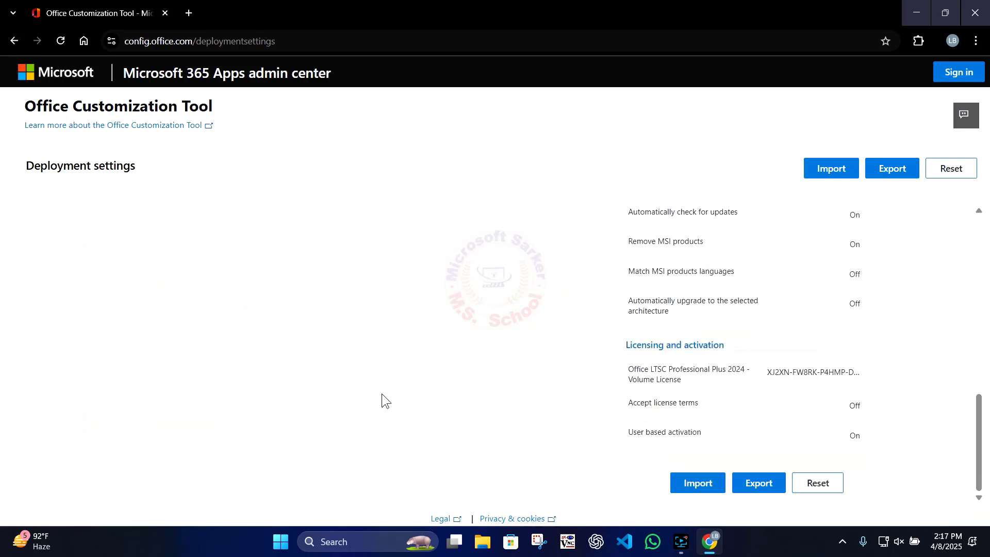
- Export with Office Open XML default formats, accept the terms, and reveal Configuration.xml in Downloads
{"action": "left_click", "coordinate": [755, 484]}
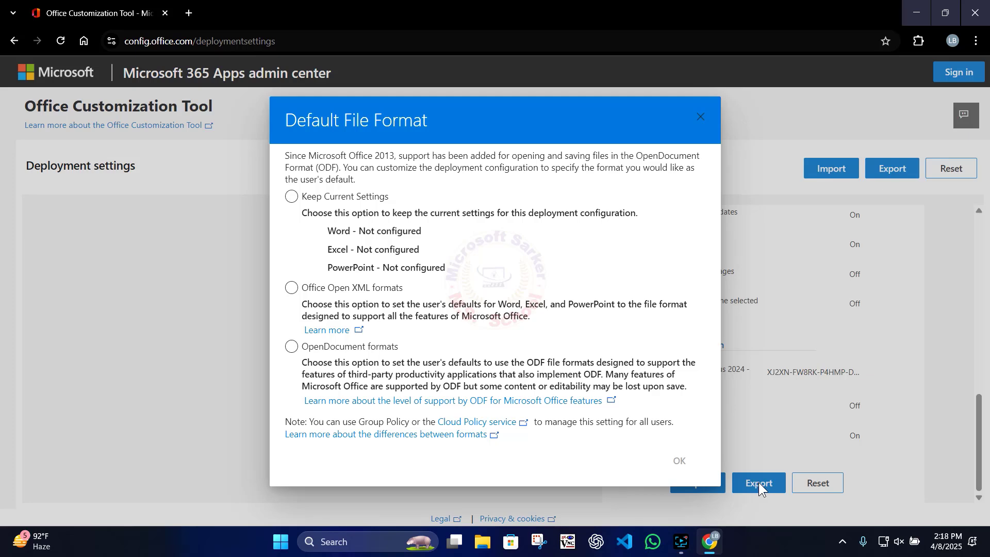
{"action": "left_click", "coordinate": [292, 289]}
{"action": "left_click", "coordinate": [677, 461]}
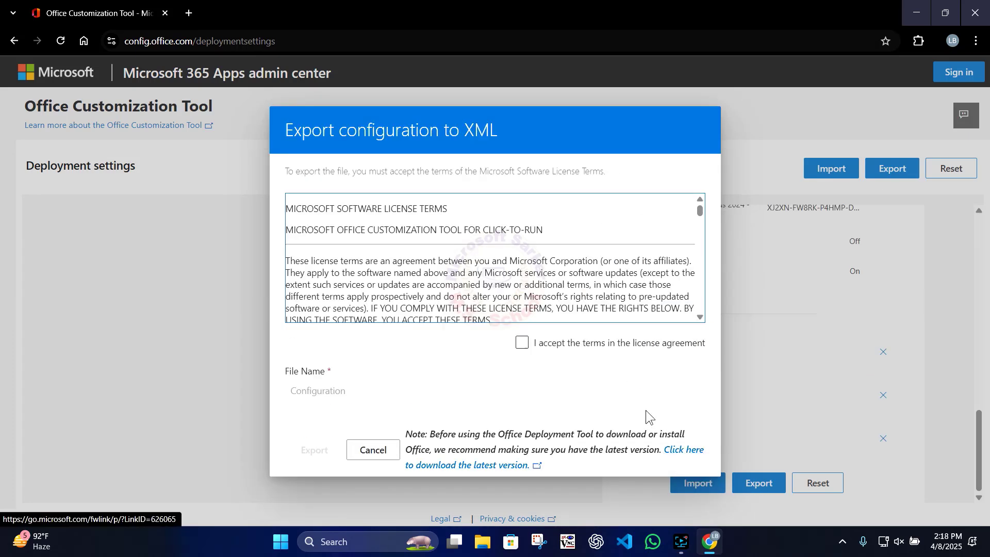
{"action": "left_click", "coordinate": [522, 345]}
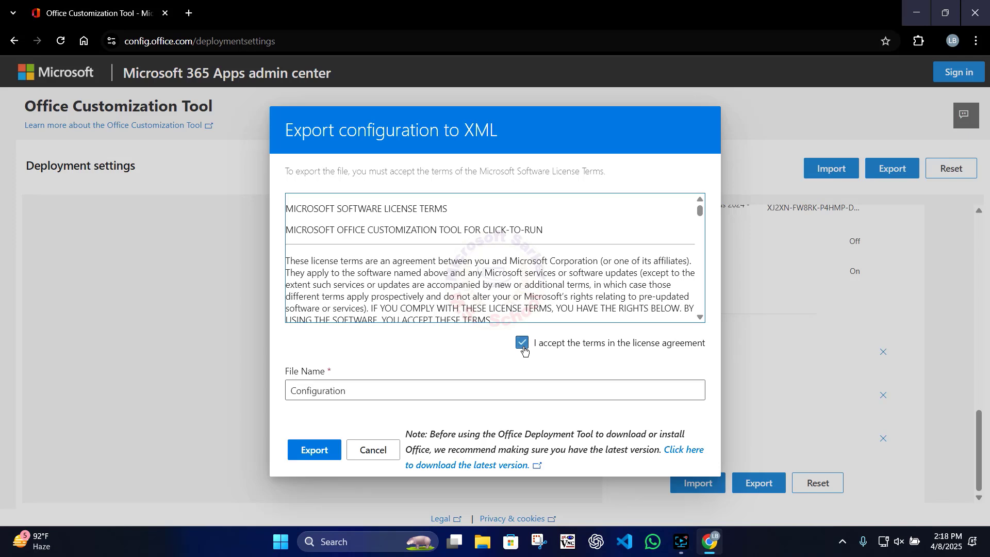
{"action": "left_click", "coordinate": [315, 450]}
{"action": "mouse_move", "coordinate": [801, 77]}
{"action": "left_click", "coordinate": [895, 72]}
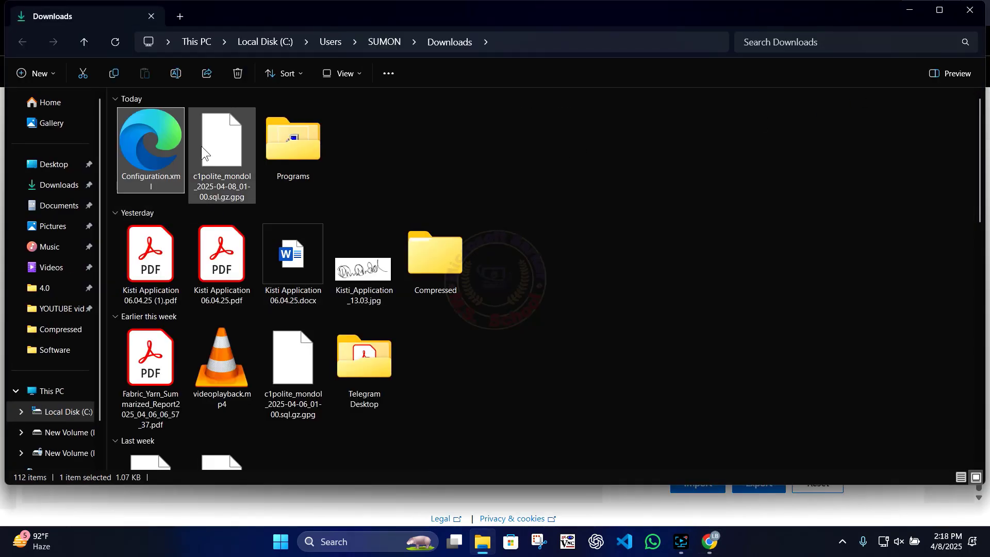
- Copy Configuration.xml from Downloads and paste it into C:\office 2024
{"action": "right_click", "coordinate": [144, 132]}
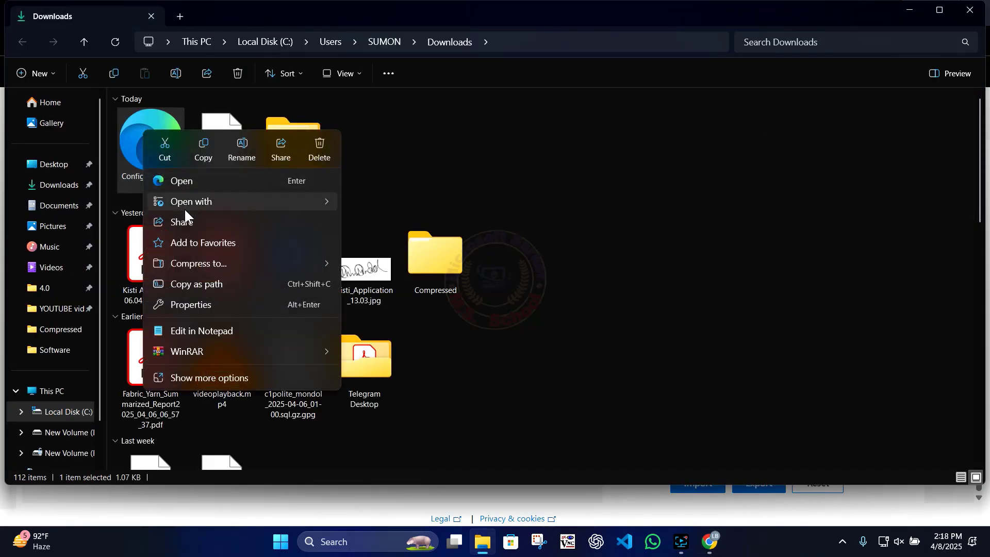
{"action": "left_click", "coordinate": [204, 149]}
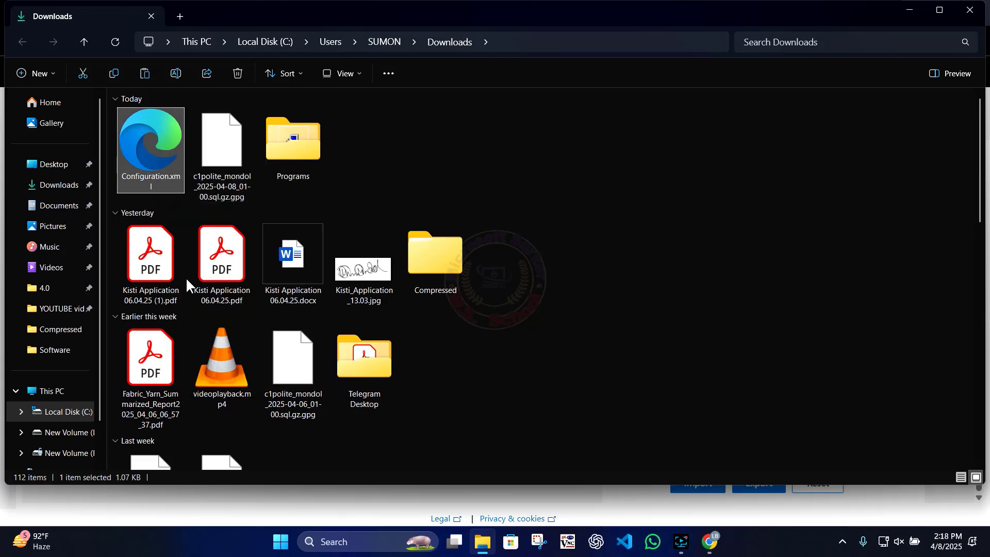
{"action": "left_click", "coordinate": [65, 414]}
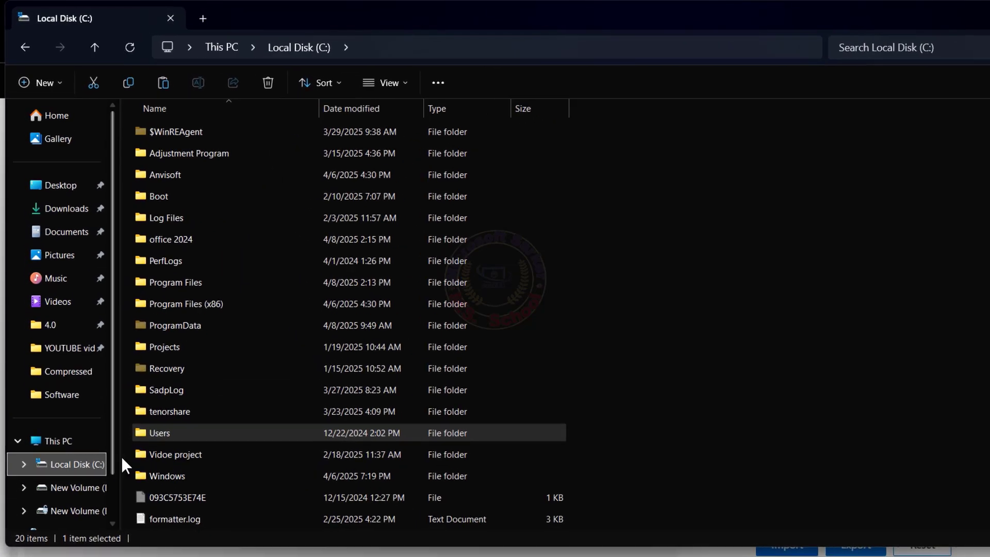
{"action": "left_click", "coordinate": [268, 274]}
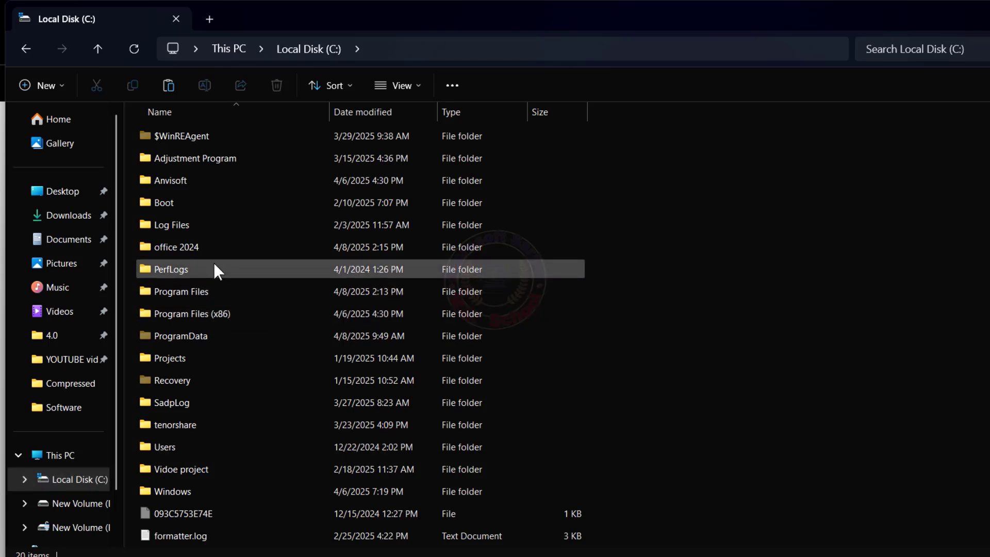
{"action": "double_click", "coordinate": [195, 243]}
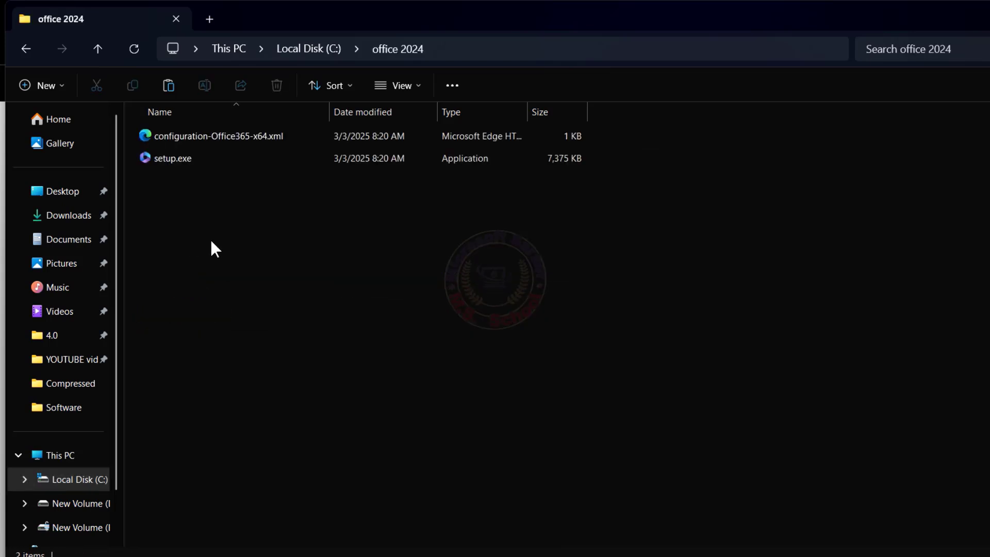
{"action": "right_click", "coordinate": [262, 210]}
{"action": "left_click", "coordinate": [290, 234]}
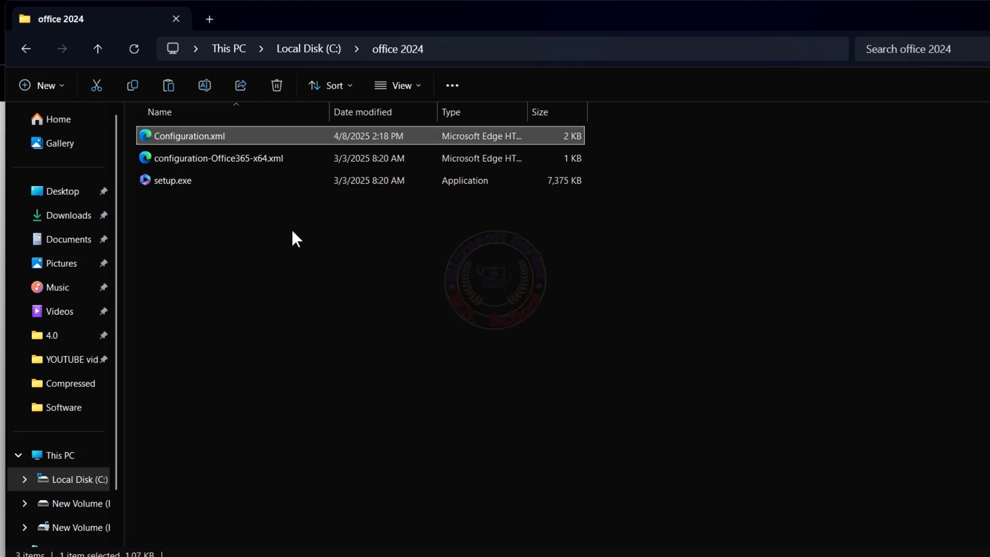
- Delete the old configuration-Office365-x64.xml from the office 2024 folder
{"action": "left_click", "coordinate": [218, 158]}
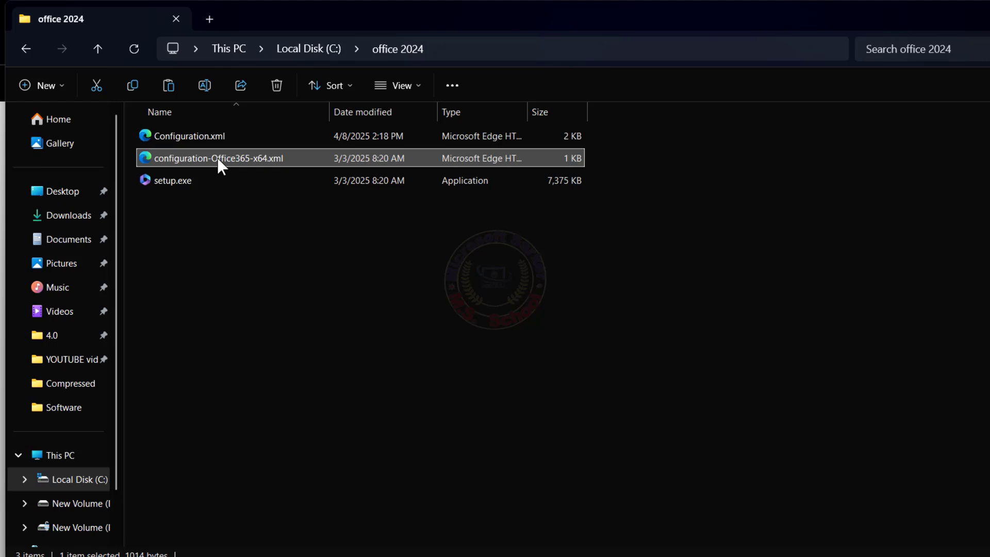
{"action": "left_click", "coordinate": [277, 86]}
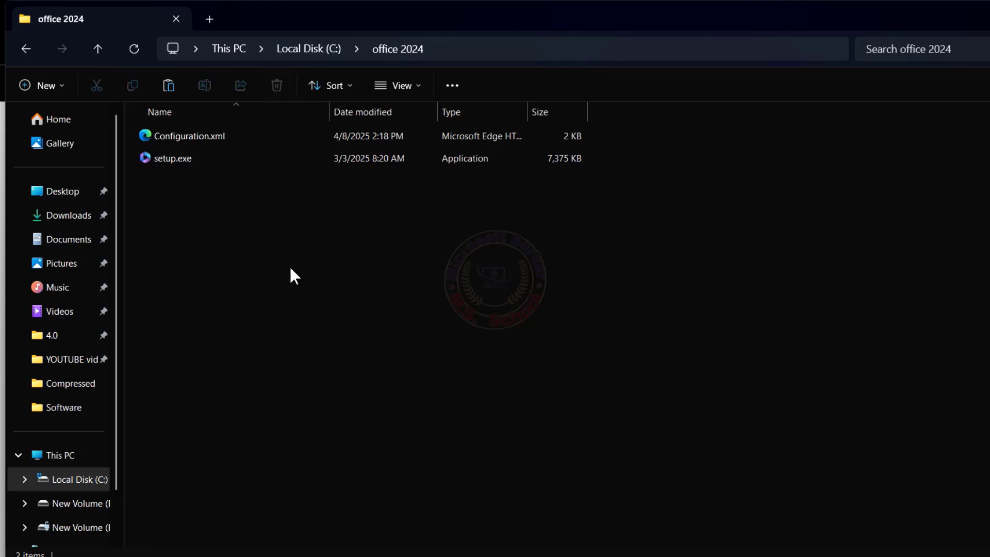
{"action": "left_click", "coordinate": [969, 11]}
{"action": "left_click", "coordinate": [347, 541]}
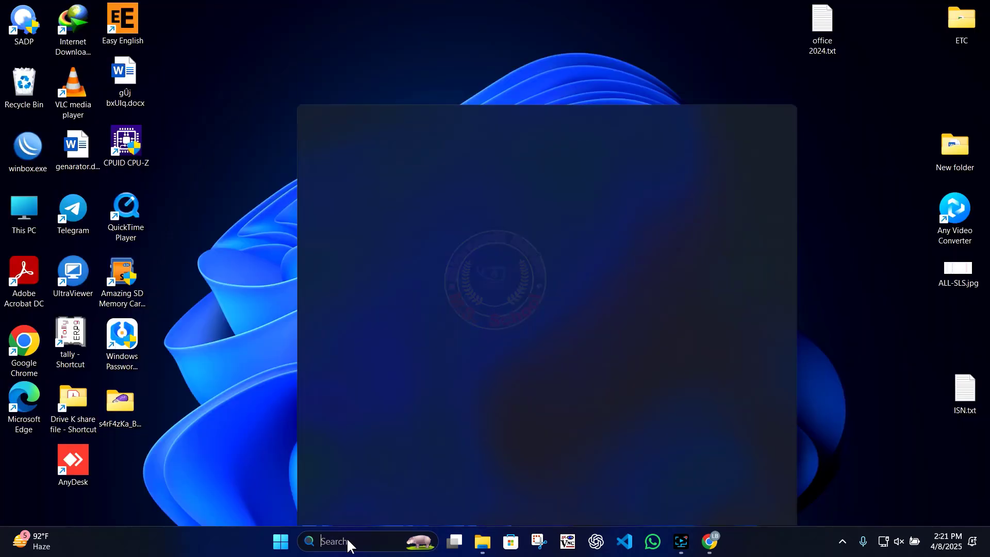
- Launch Command Prompt as administrator from a 'cmd' search
{"action": "type", "text": "cmd"}
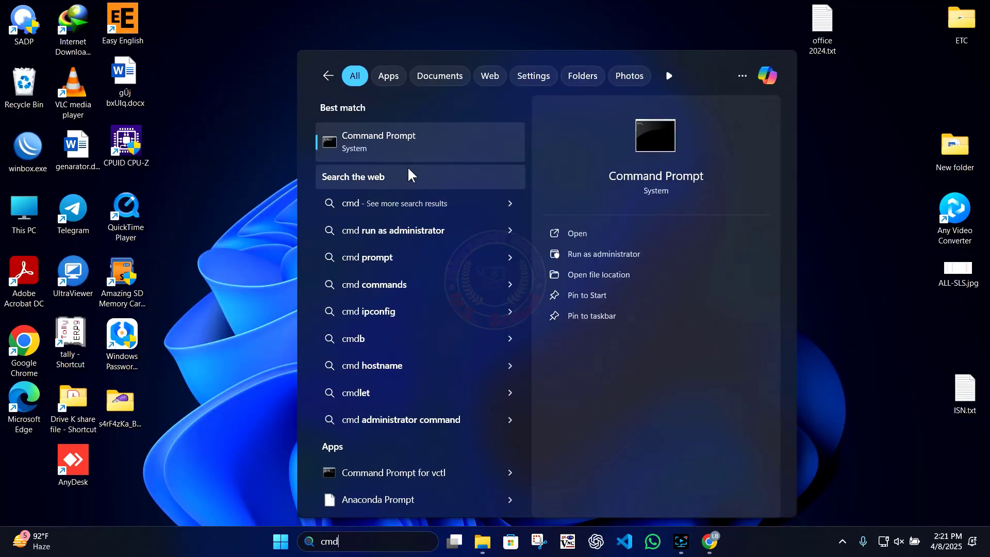
{"action": "left_click", "coordinate": [563, 248]}
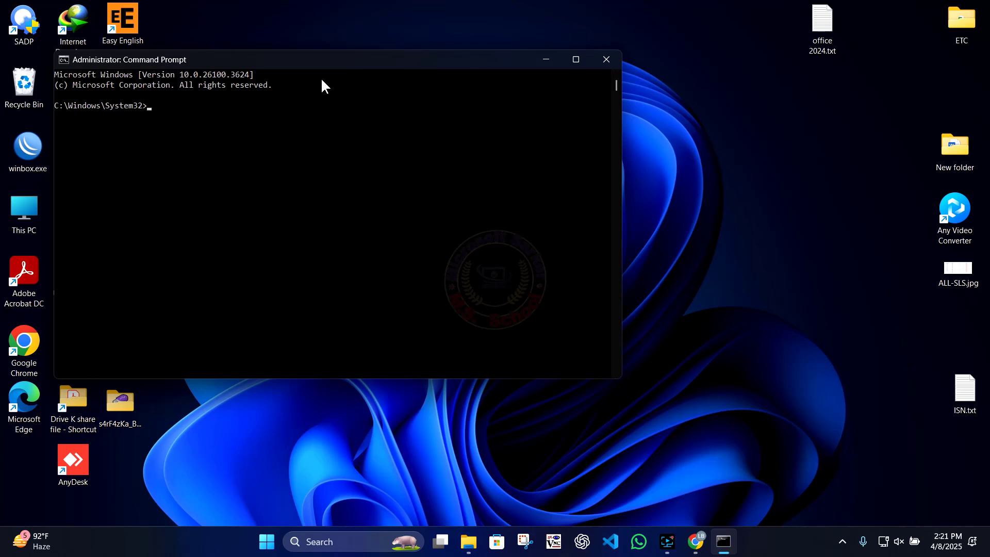
{"action": "left_click_drag", "start_coordinate": [321, 72], "coordinate": [478, 93]}
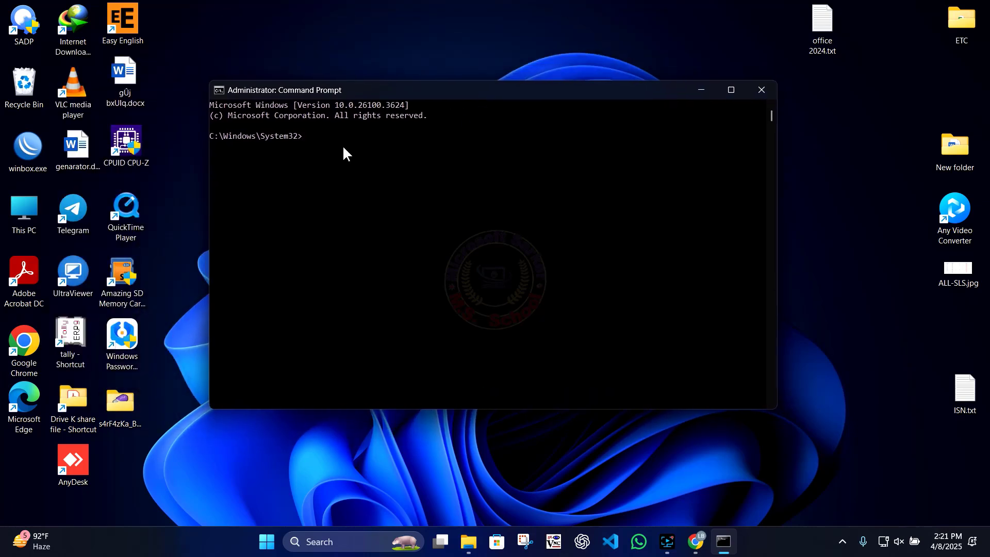
- Change the command prompt's directory to C:\office 2024 using the path copied from Explorer
{"action": "type", "text": "cd"}
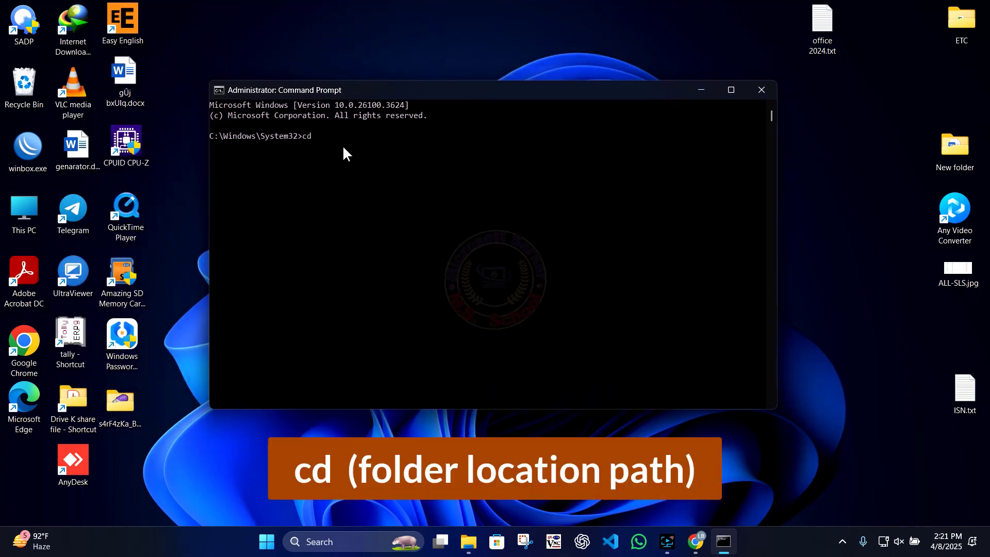
{"action": "double_click", "coordinate": [26, 211]}
{"action": "double_click", "coordinate": [223, 168]}
{"action": "double_click", "coordinate": [181, 249]}
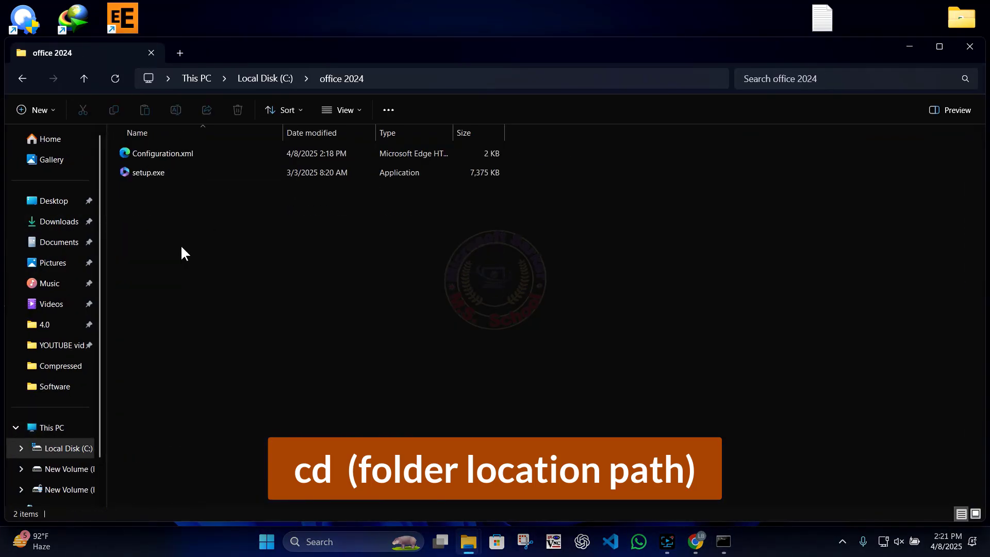
{"action": "left_click", "coordinate": [396, 83]}
{"action": "right_click", "coordinate": [185, 76]}
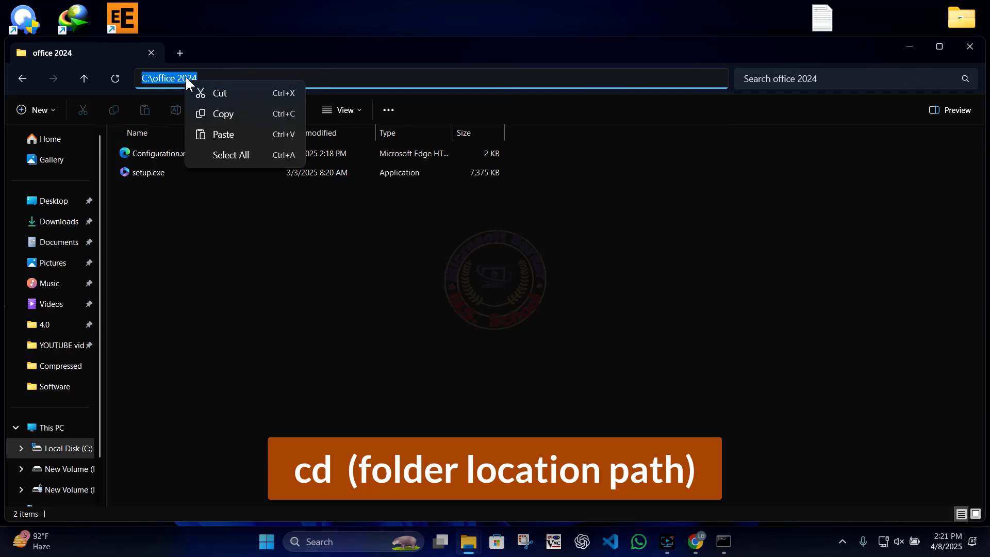
{"action": "left_click", "coordinate": [223, 116]}
{"action": "left_click", "coordinate": [908, 46]}
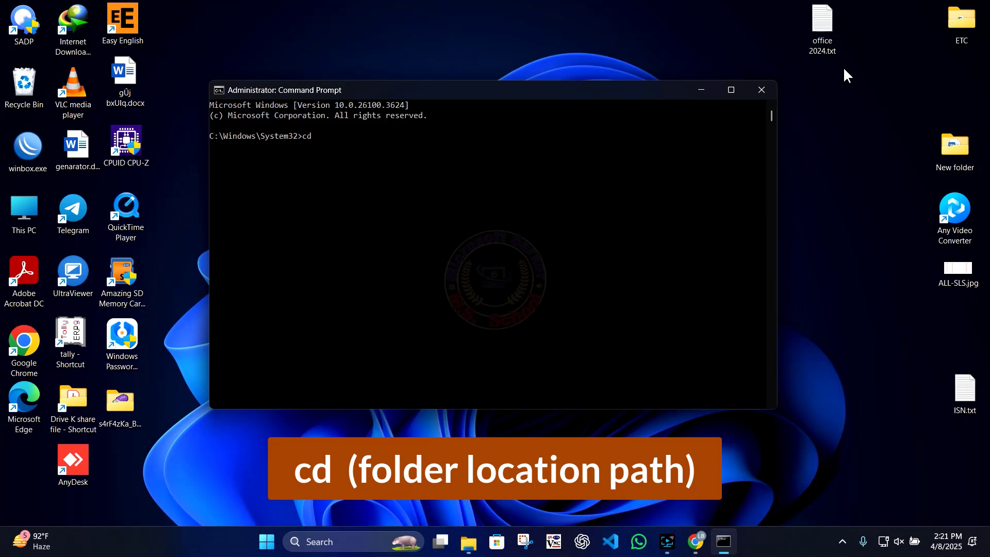
{"action": "type", "text": "cd"}
{"action": "key", "text": "ctrl+v"}
{"action": "key", "text": "Return"}
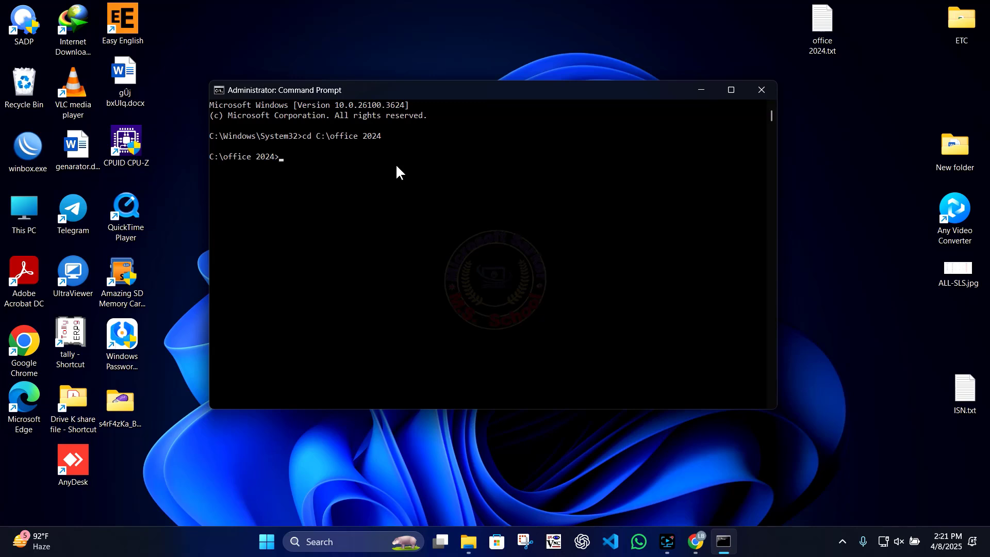
- Run 'setup /configure configuration.xml' copied from the office 2024.txt notes, and close the completion message
{"action": "left_click", "coordinate": [823, 29]}
{"action": "double_click", "coordinate": [823, 27]}
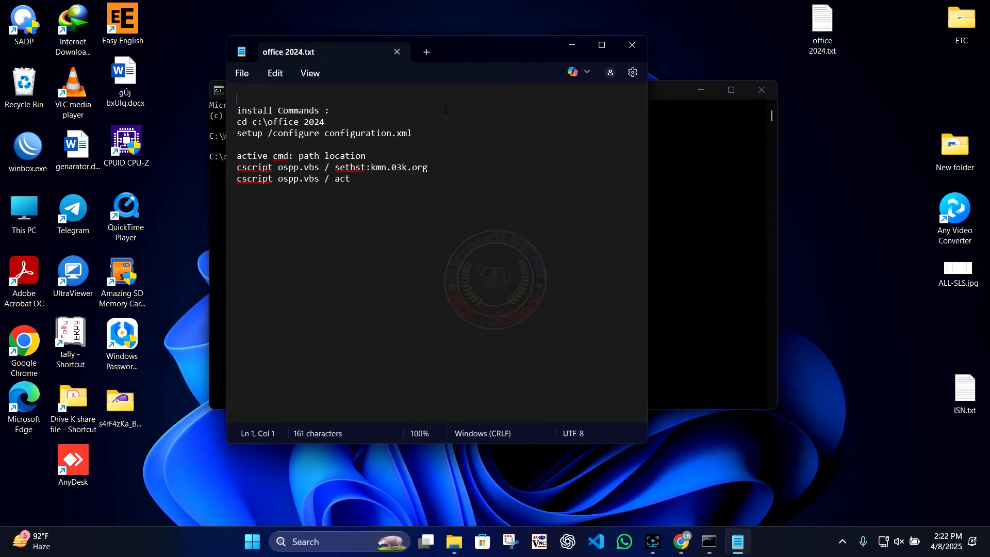
{"action": "left_click_drag", "start_coordinate": [430, 75], "coordinate": [787, 130]}
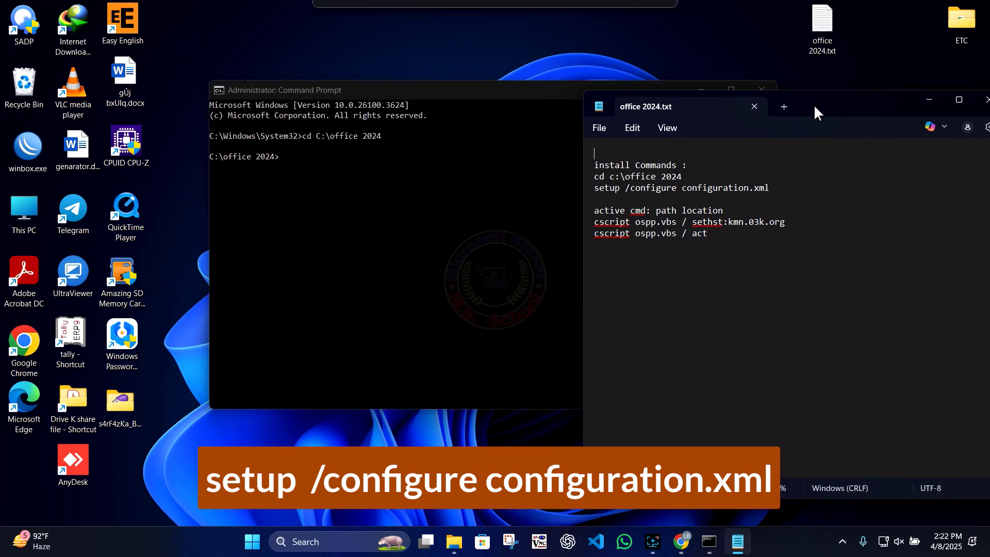
{"action": "left_click_drag", "start_coordinate": [769, 189], "coordinate": [595, 190]}
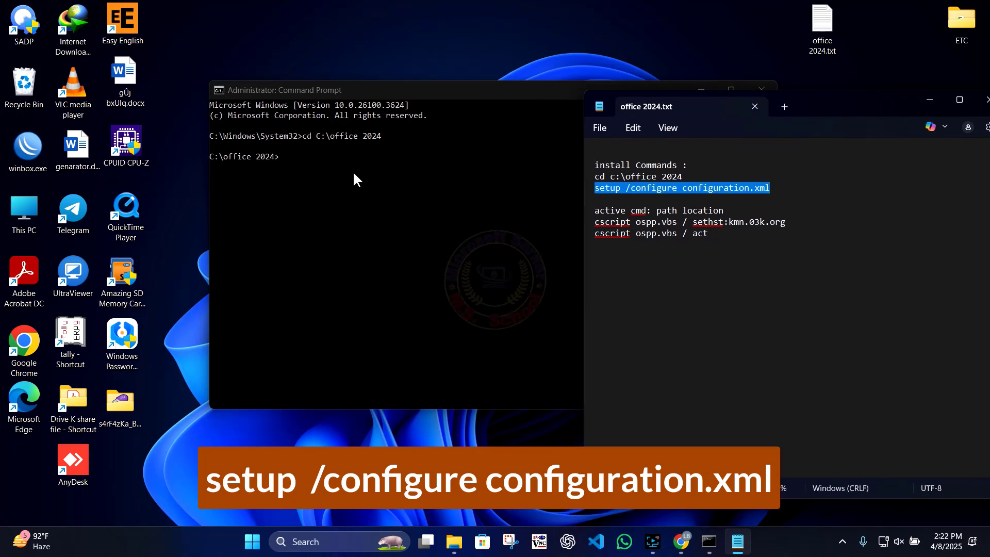
{"action": "right_click", "coordinate": [602, 188]}
{"action": "left_click", "coordinate": [638, 254]}
{"action": "left_click", "coordinate": [330, 160]}
{"action": "right_click", "coordinate": [330, 159]}
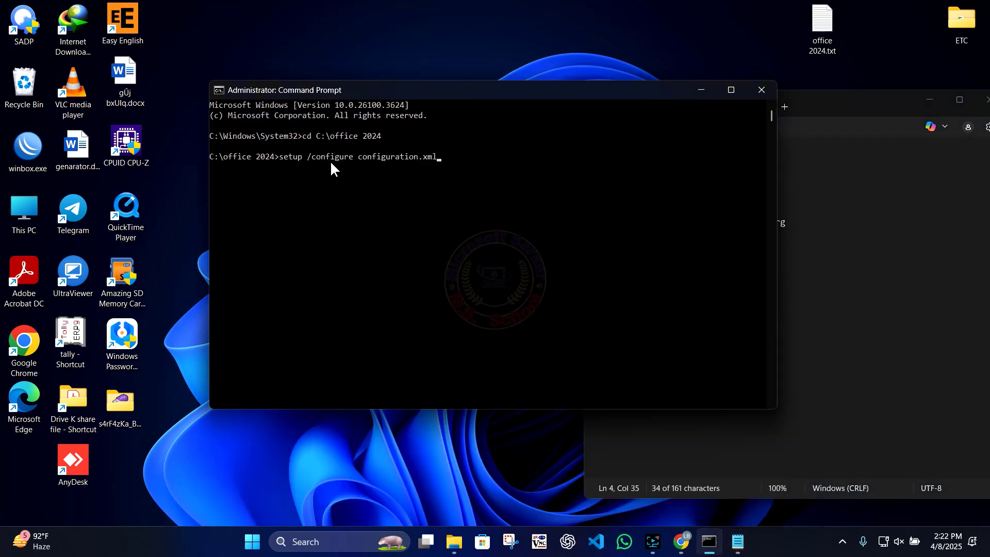
{"action": "key", "text": "Return"}
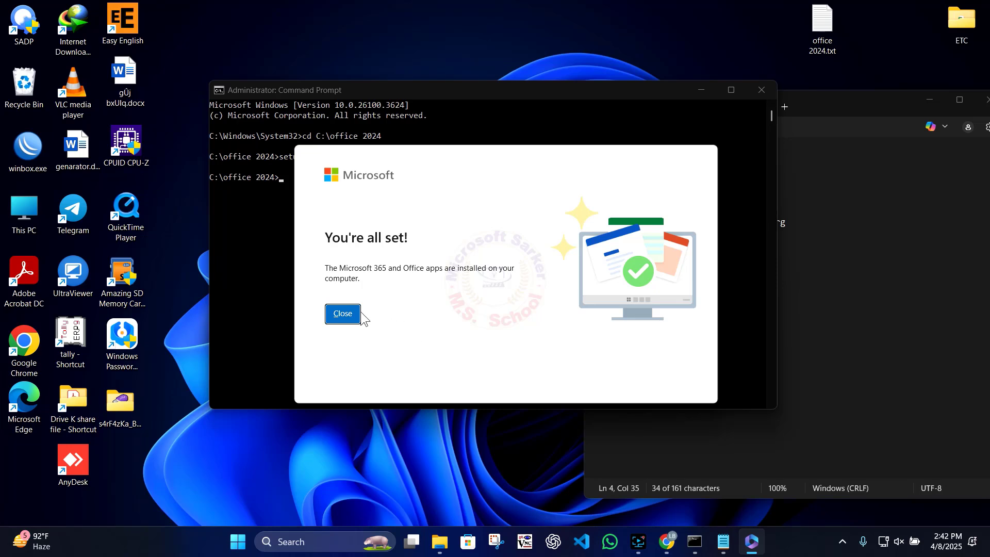
{"action": "left_click", "coordinate": [351, 314]}
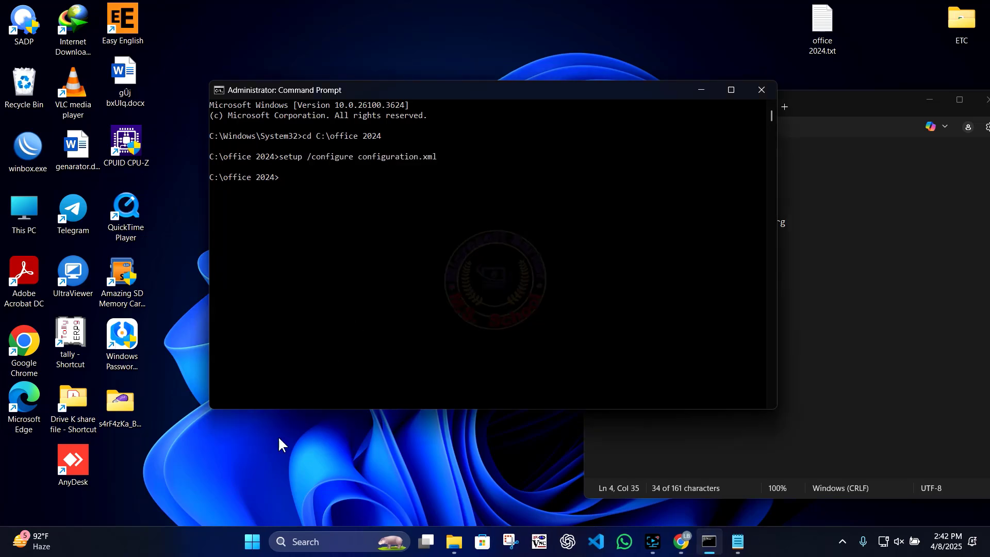
- Search the taskbar for 'excel' and launch the newly installed Excel
{"action": "left_click", "coordinate": [304, 539]}
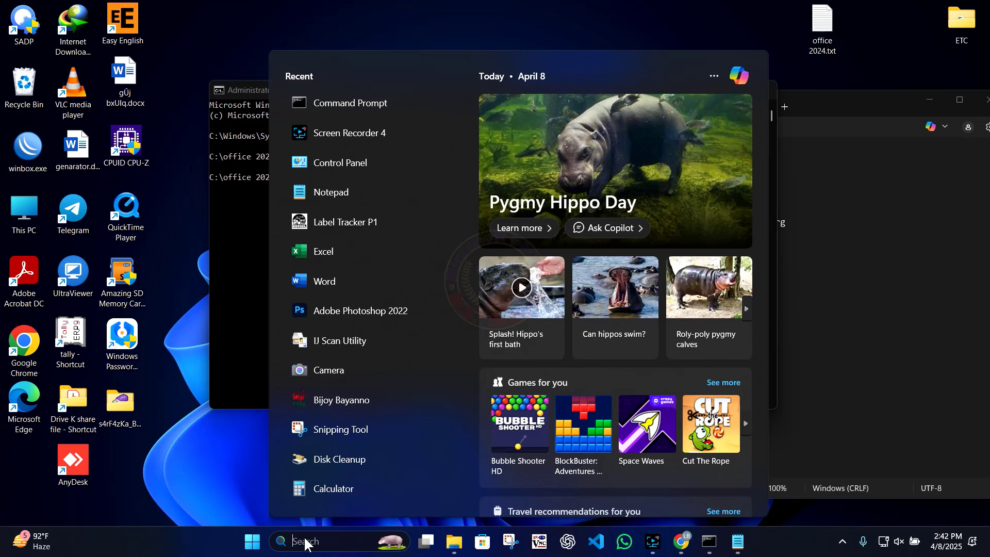
{"action": "type", "text": "excel"}
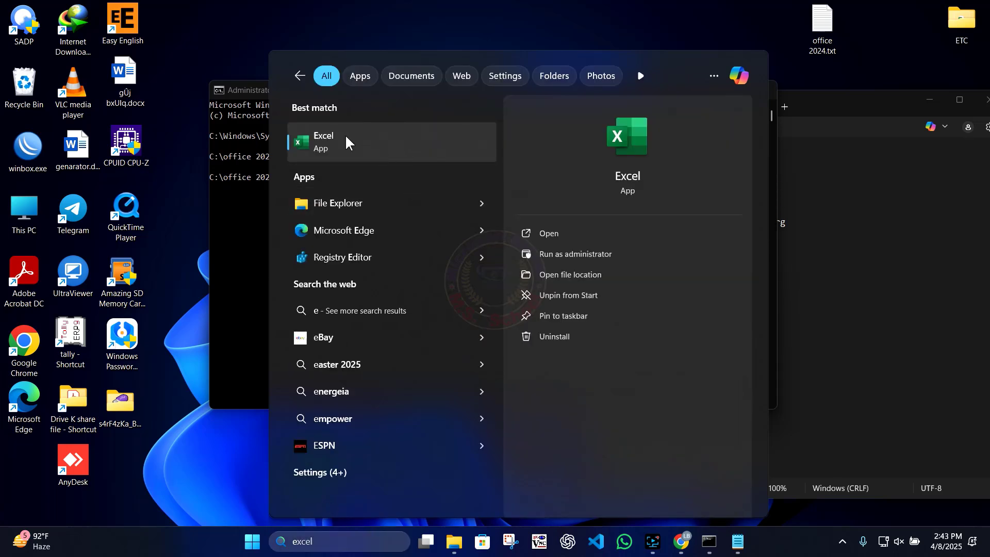
{"action": "left_click", "coordinate": [325, 137]}
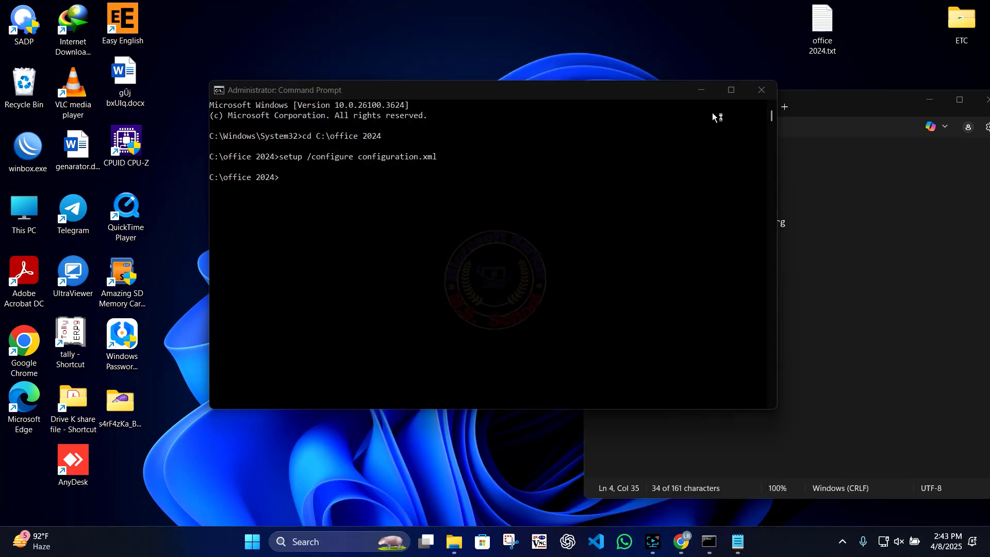
- Close Command Prompt, minimize Notepad, and dismiss the Get Genuine Office warning
{"action": "left_click", "coordinate": [762, 92]}
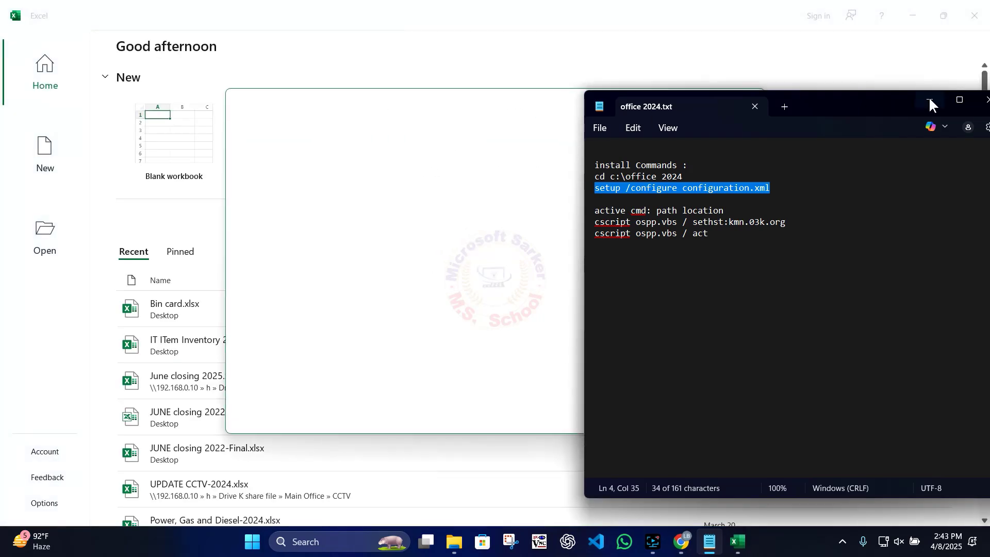
{"action": "left_click", "coordinate": [930, 99]}
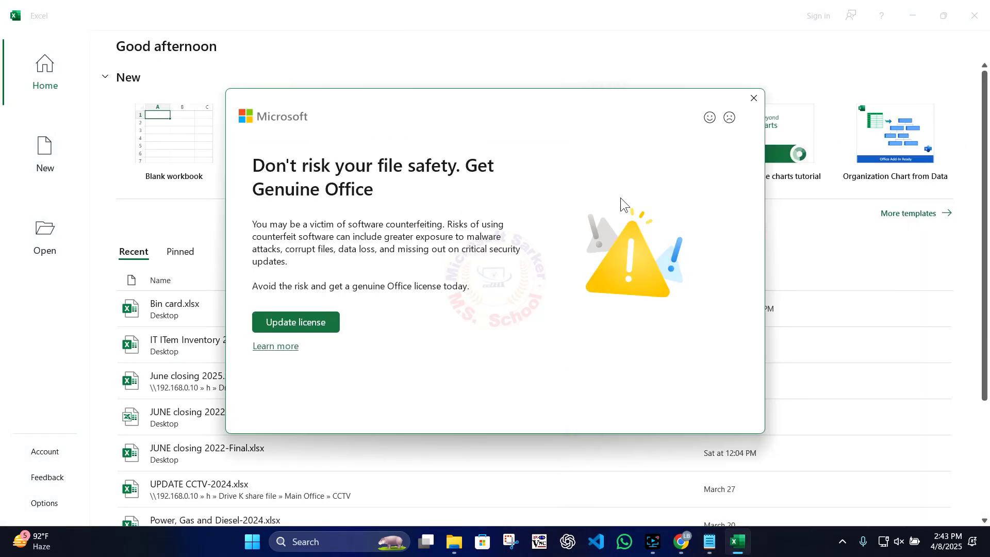
{"action": "left_click", "coordinate": [763, 100]}
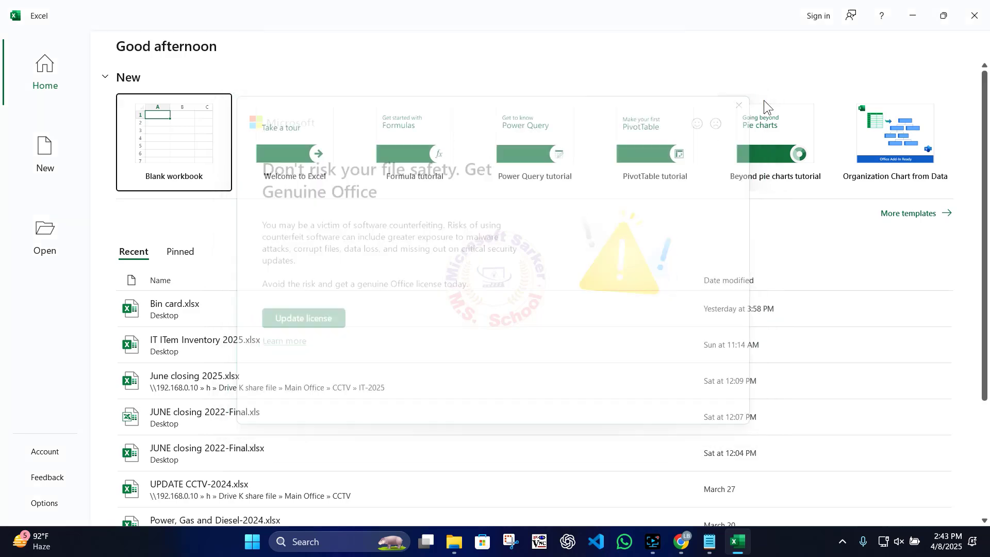